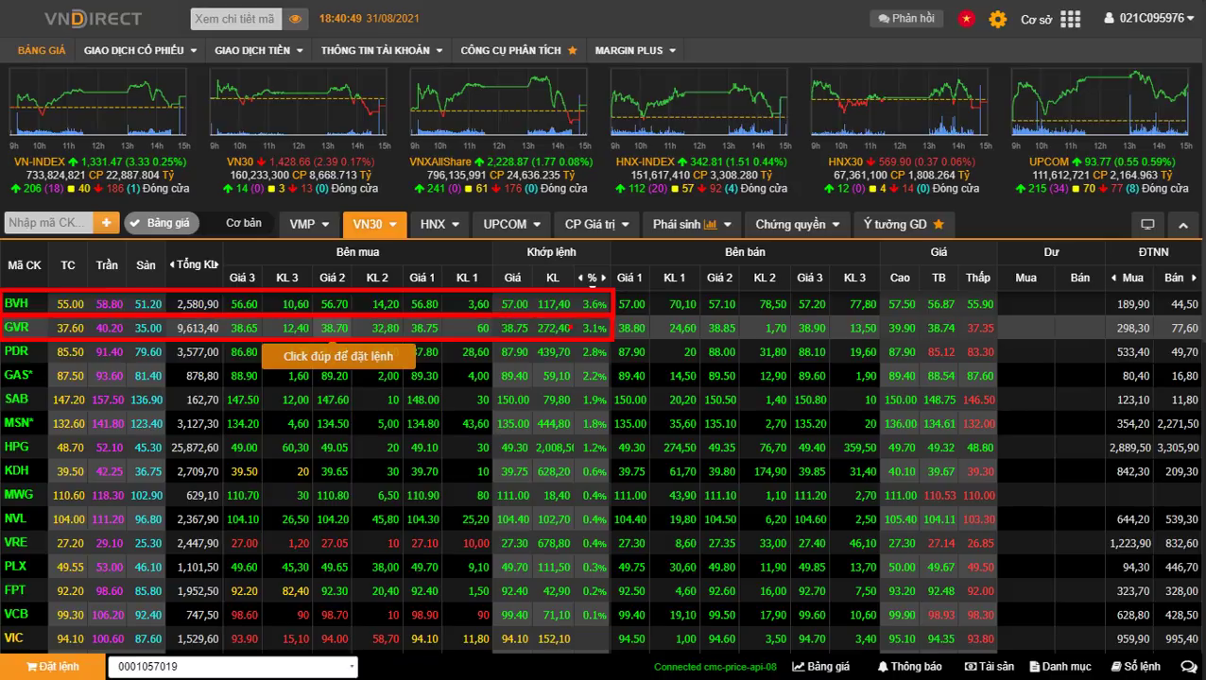
Examine the VN30 price board from the strongest gainers down to the biggest decliners.
scroll(543, 364, down, 2)
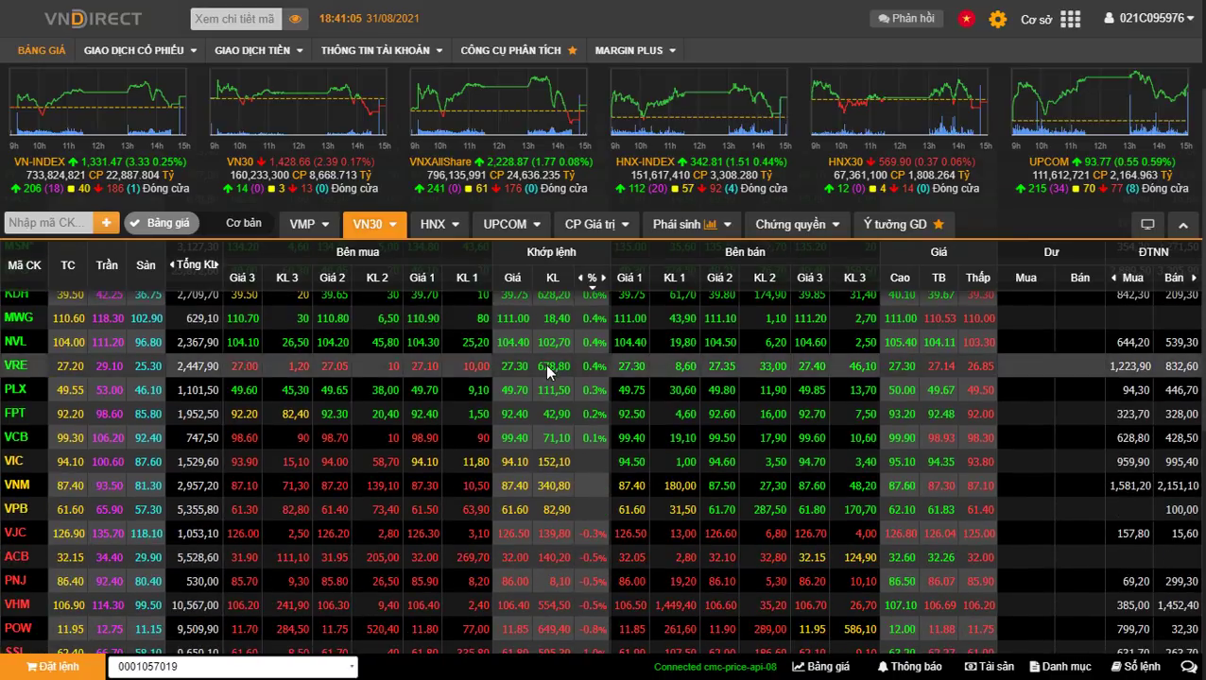
scroll(544, 364, up, 2)
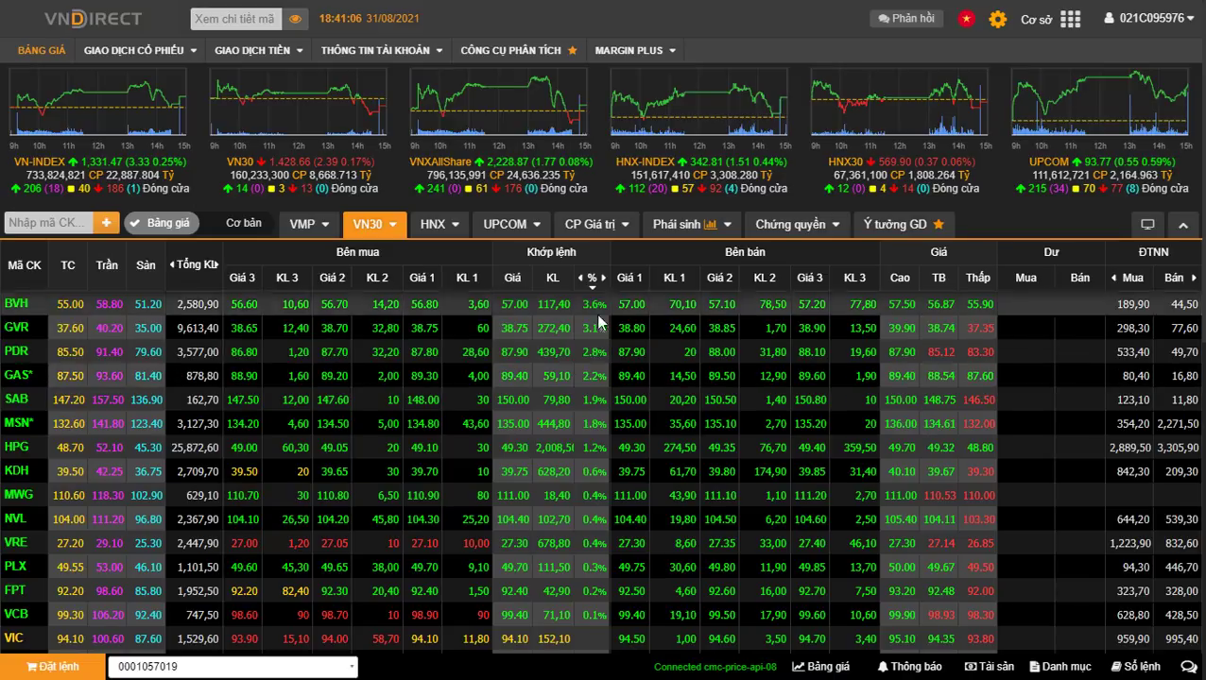
scroll(601, 474, down, 5)
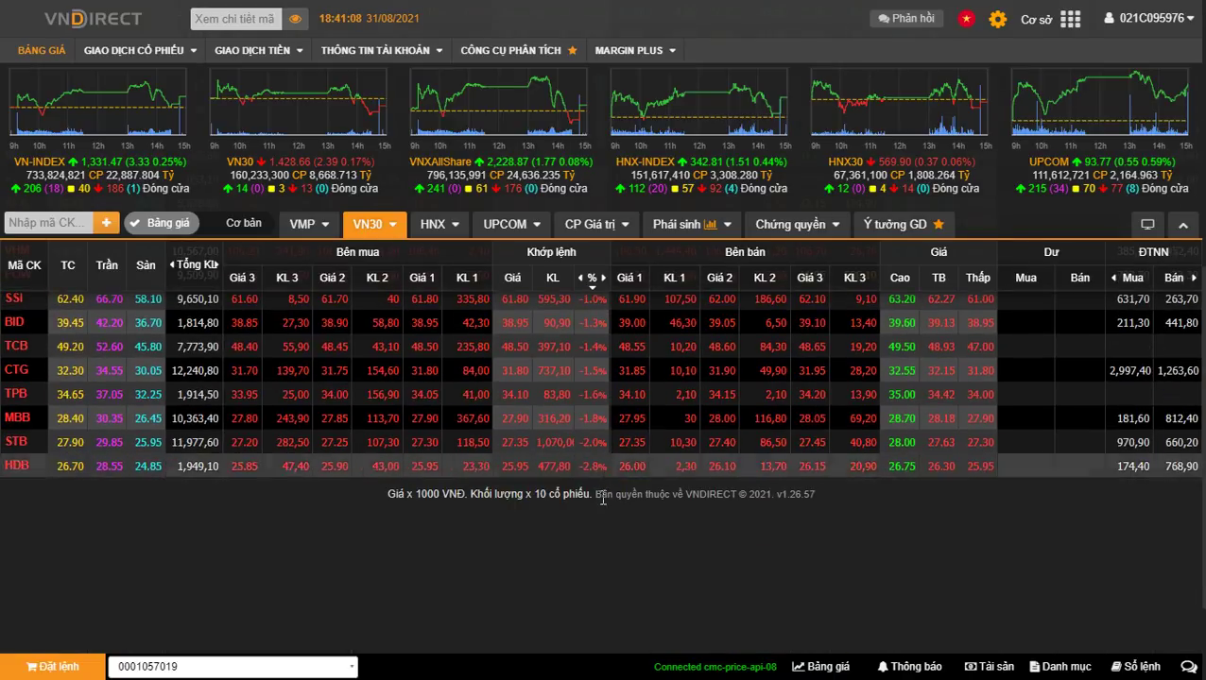
scroll(603, 453, up, 1)
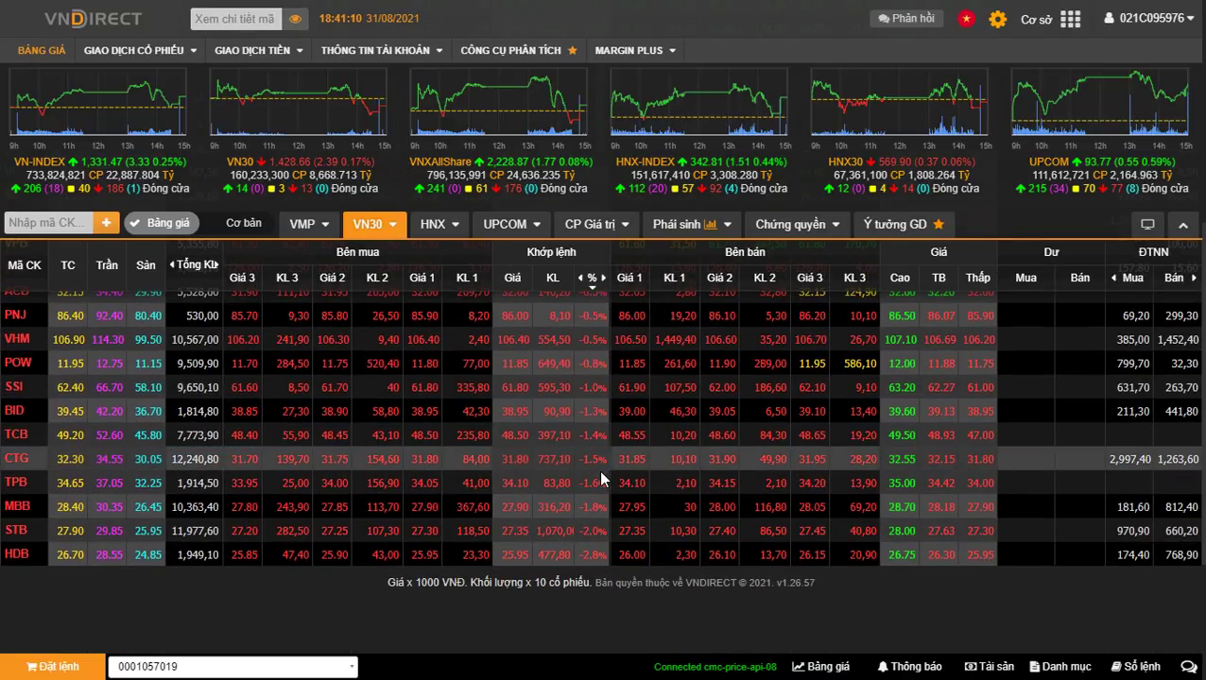
click(582, 605)
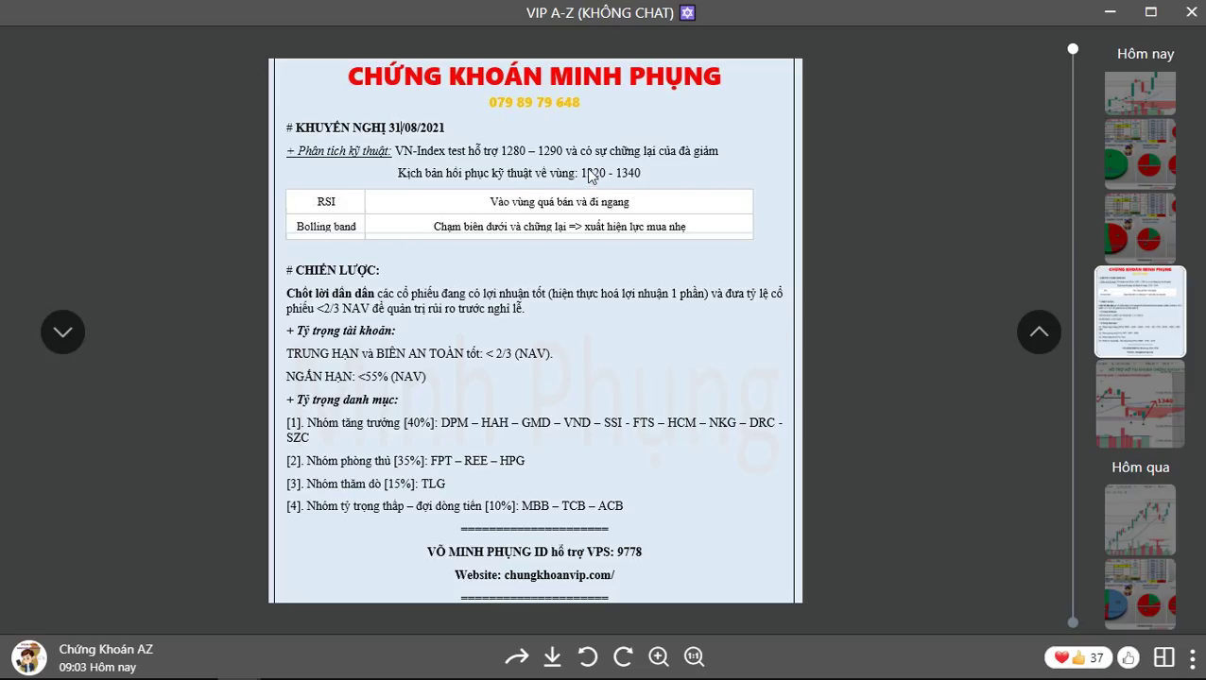
In the 31/08/2021 recommendation image, box the 1320 - 1340 range, the profit-taking strategy, BIÊN AN TOÀN and the Tỷ trọng danh mục section in red.
drag(578, 160, 652, 183)
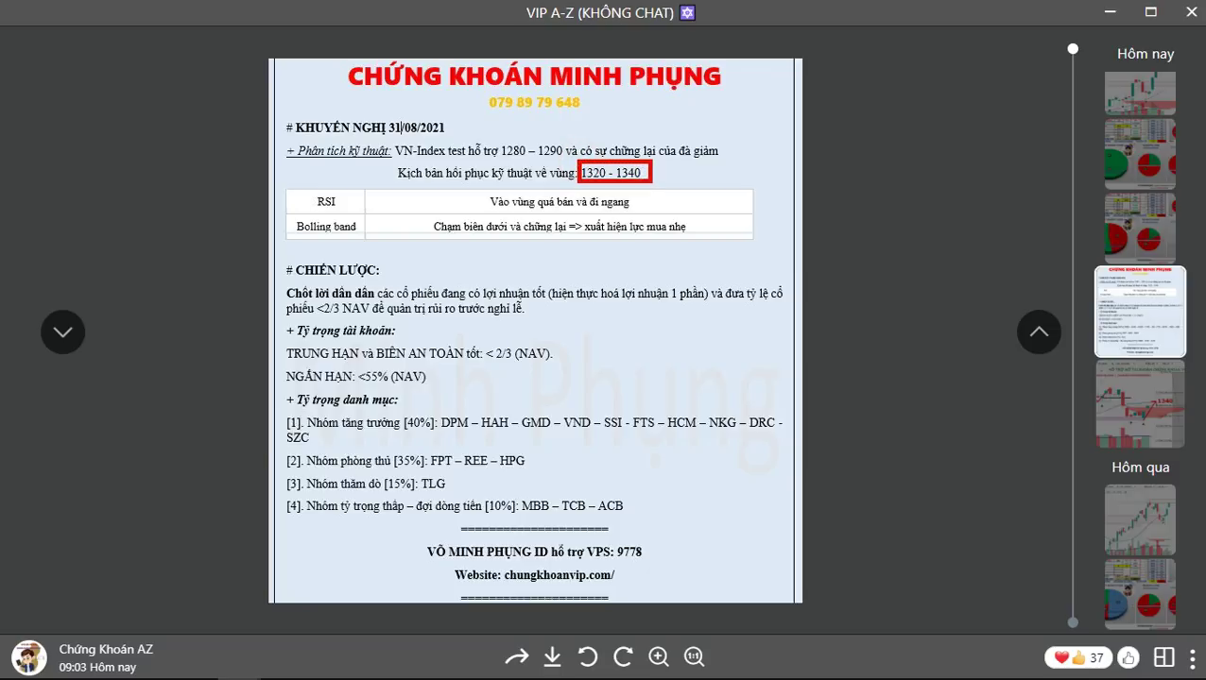
drag(653, 184, 651, 184)
mouse_move(278, 281)
mouse_down()
mouse_move(346, 313)
mouse_move(530, 322)
mouse_move(370, 323)
mouse_move(685, 317)
mouse_move(355, 311)
mouse_move(351, 323)
mouse_move(340, 319)
mouse_move(786, 316)
mouse_up()
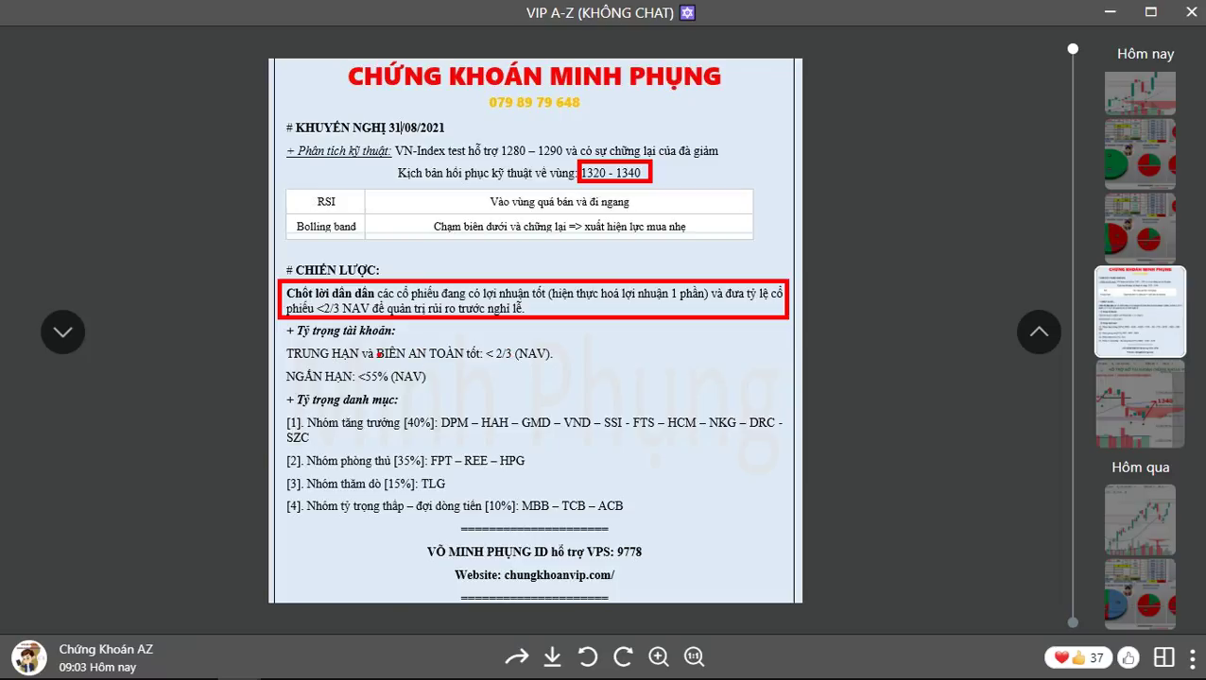
drag(372, 342, 467, 363)
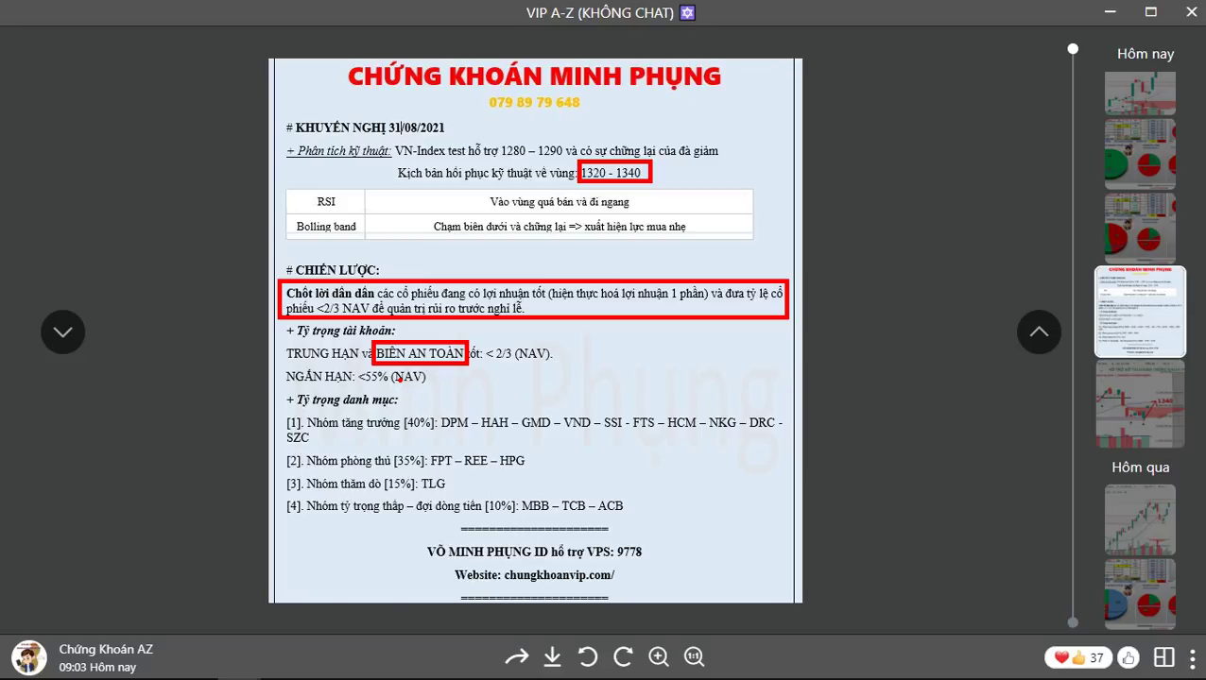
mouse_move(283, 392)
mouse_down()
mouse_move(314, 425)
mouse_move(705, 529)
mouse_move(785, 521)
mouse_up()
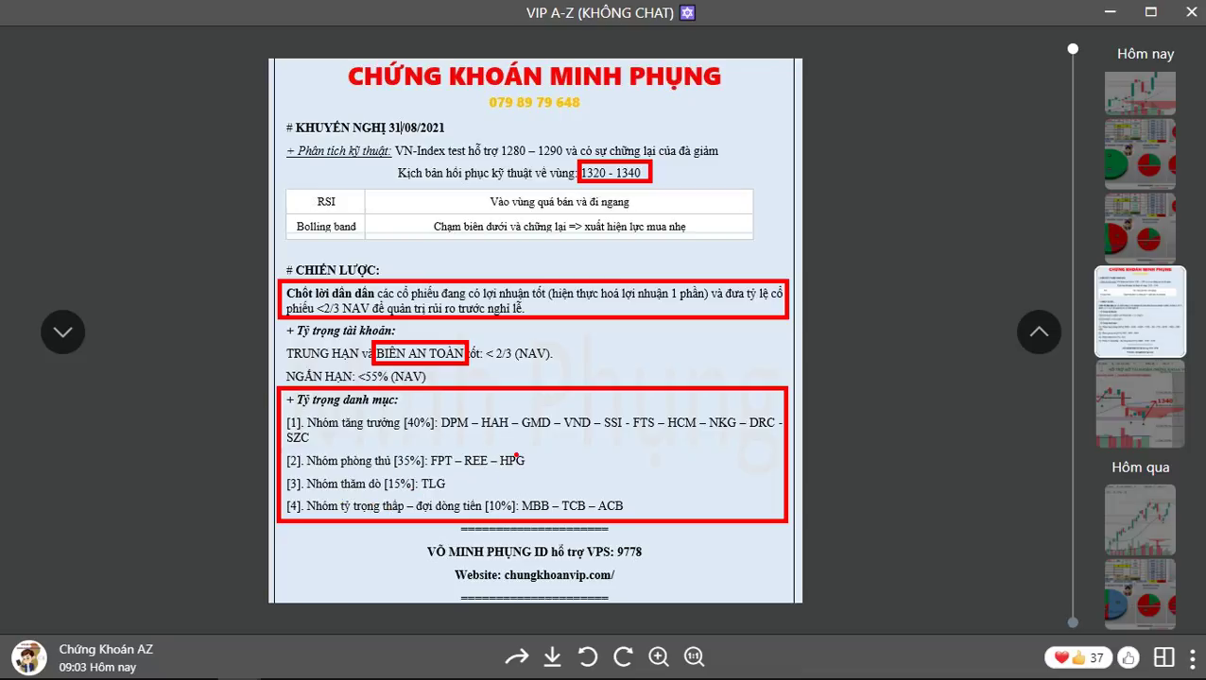
Clear the red marks, then mark MBB – TCB – ACB, the 40% growth group label, DPM, HAH – GMD and VND – SSI – FTS – HCM.
key(Escape)
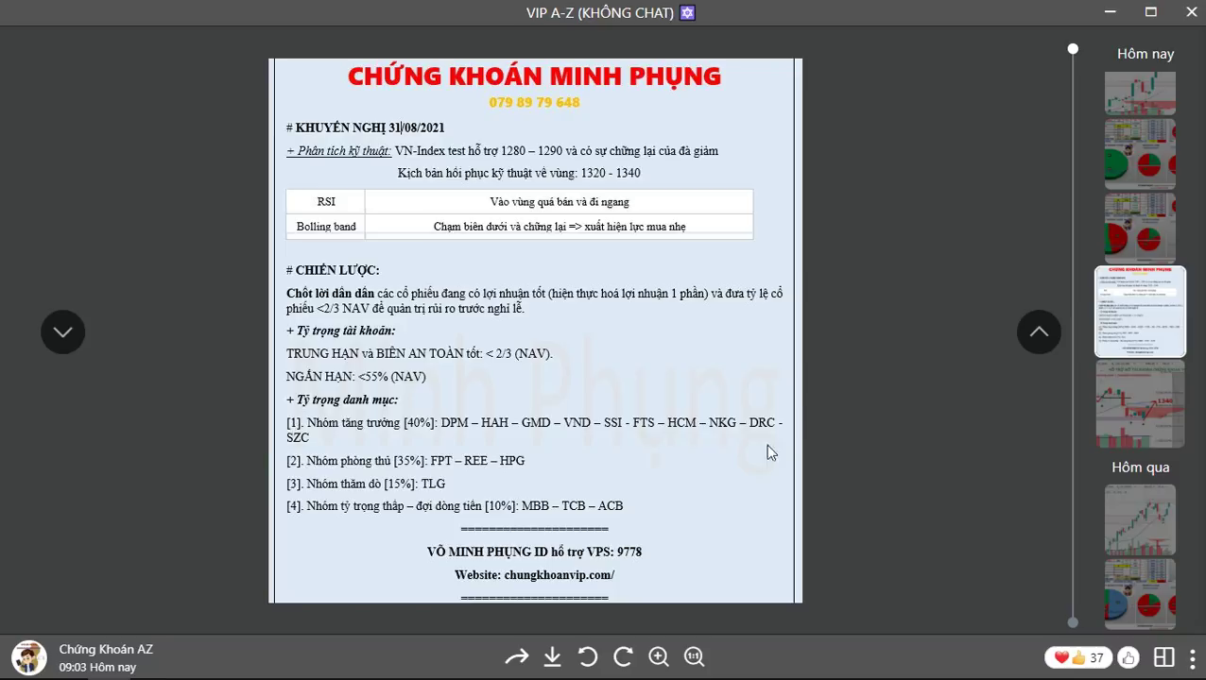
mouse_move(519, 493)
mouse_down()
mouse_move(590, 521)
mouse_move(637, 520)
mouse_up()
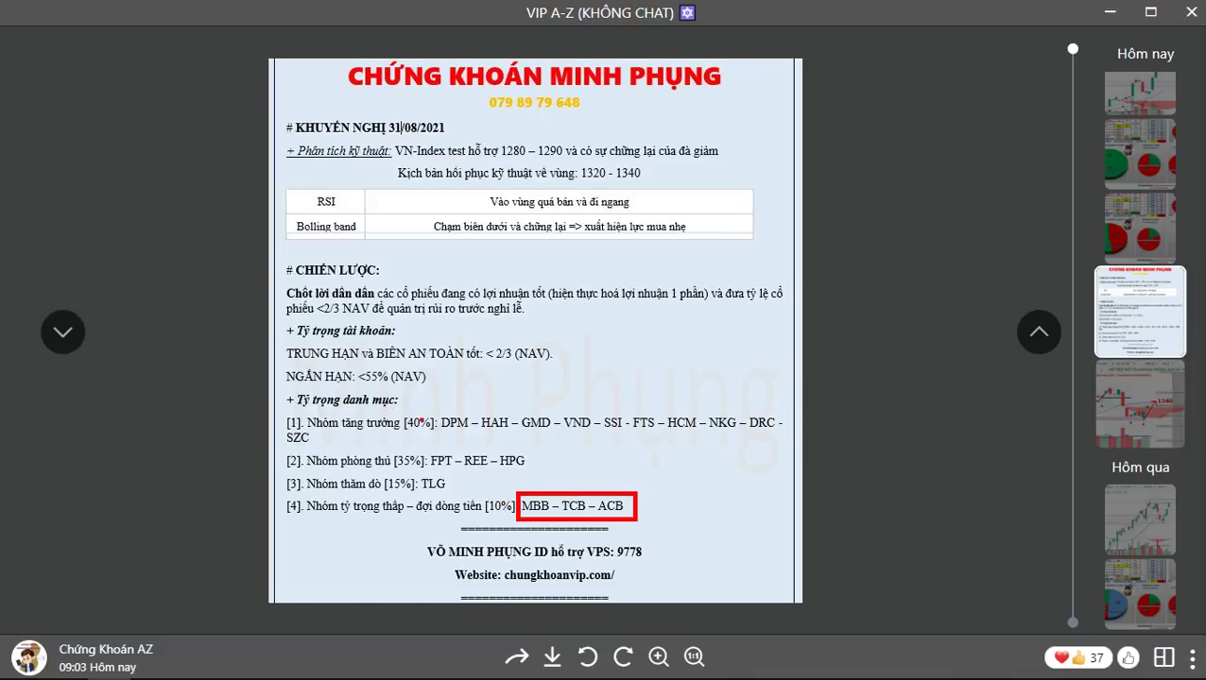
mouse_move(338, 408)
mouse_down()
mouse_move(412, 435)
mouse_move(439, 435)
mouse_move(453, 416)
mouse_move(554, 436)
mouse_move(508, 429)
mouse_up()
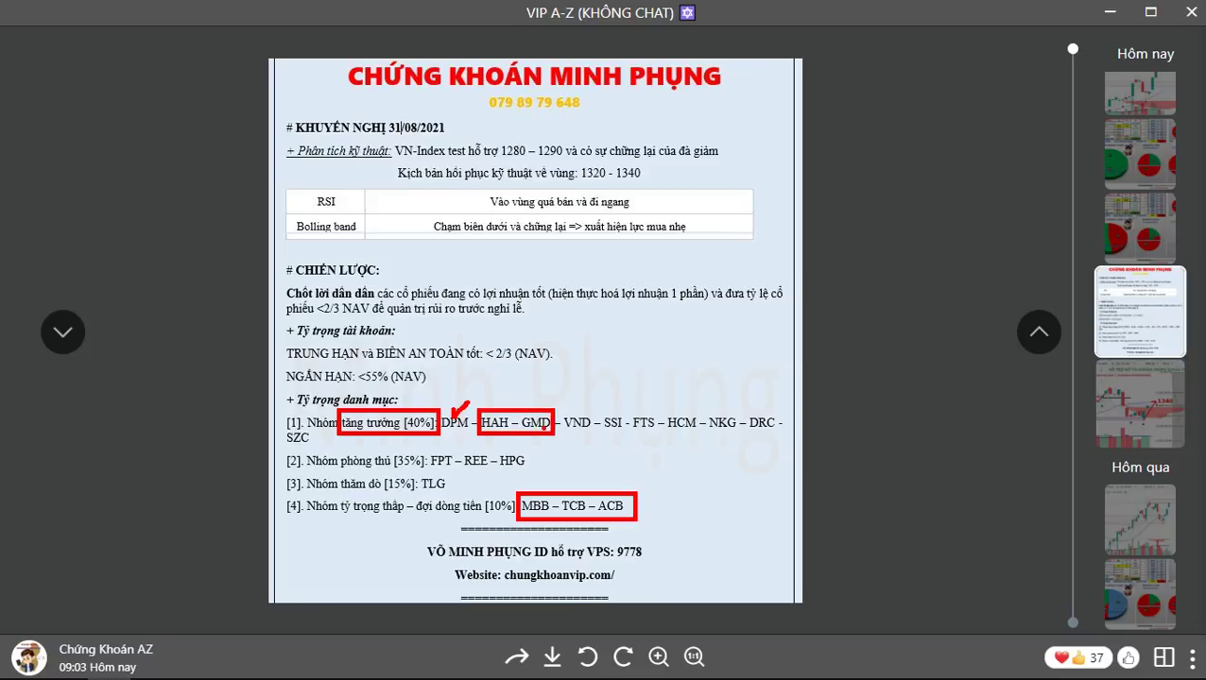
mouse_move(562, 410)
mouse_down()
mouse_move(577, 426)
mouse_move(700, 432)
mouse_up()
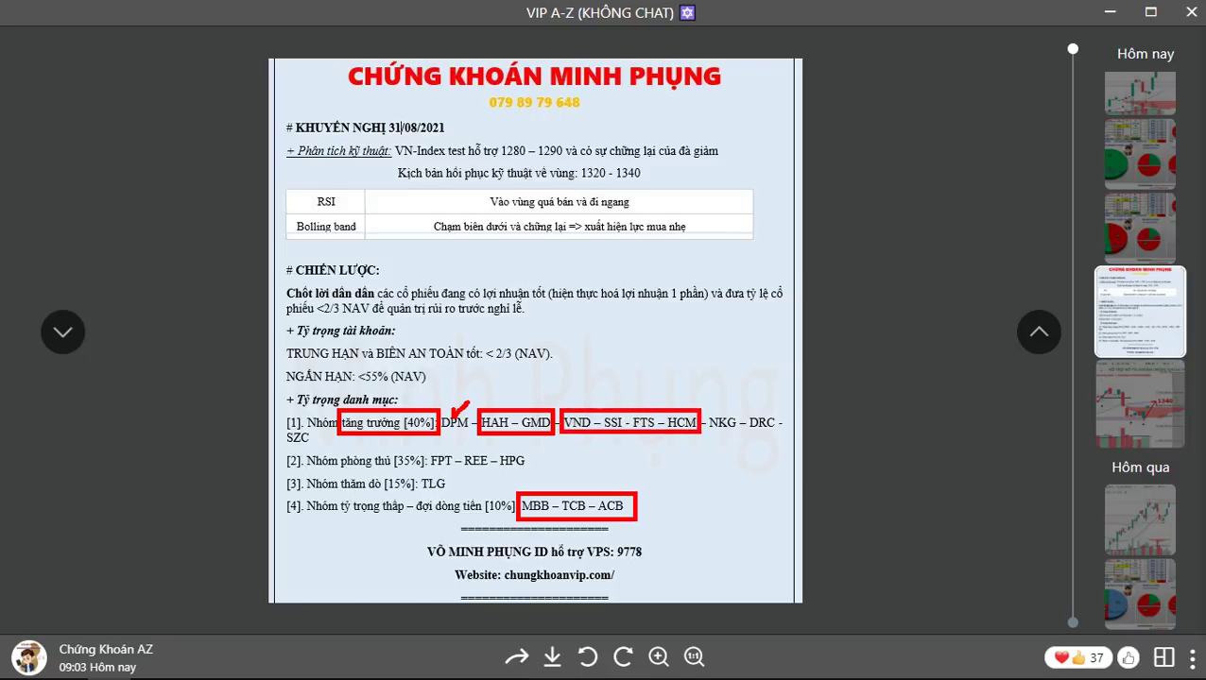
mouse_move(620, 395)
mouse_down()
mouse_move(629, 404)
mouse_move(648, 378)
mouse_up()
Box NKG, DRC and SZC in the growth group, and mark FPT – REE – HPG in the defensive group.
drag(707, 411, 739, 433)
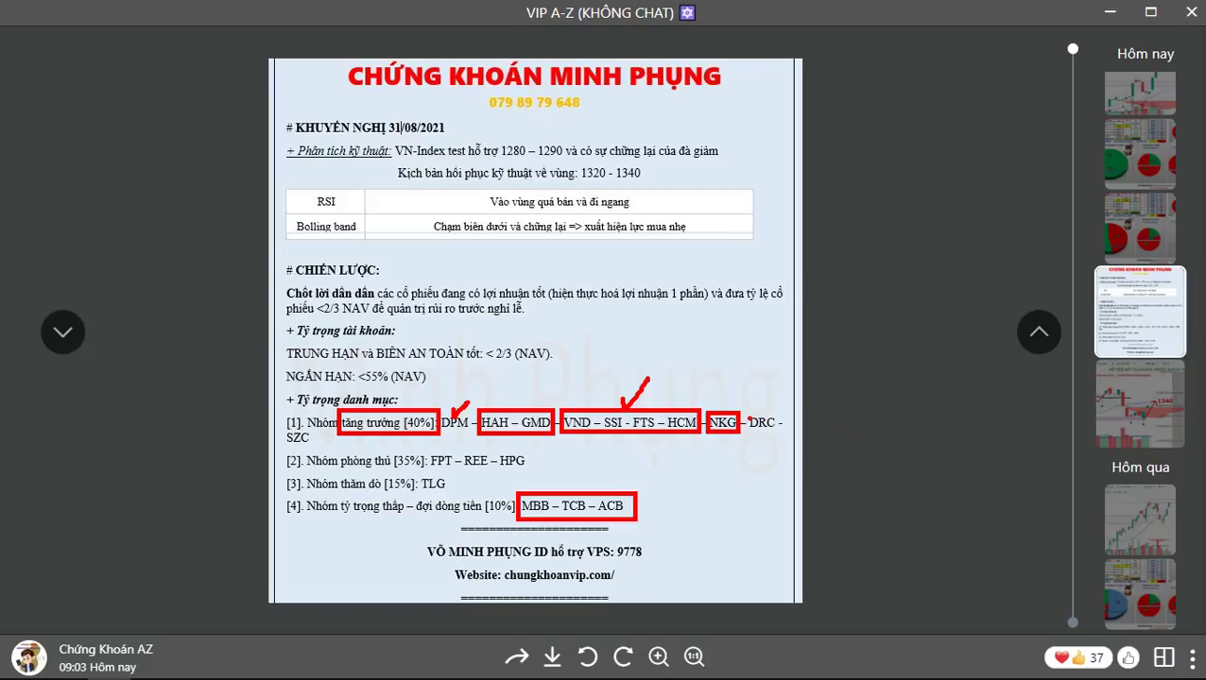
mouse_move(747, 411)
mouse_down()
mouse_move(783, 433)
mouse_move(783, 409)
mouse_up()
mouse_move(280, 430)
mouse_down()
mouse_move(315, 442)
mouse_move(281, 444)
mouse_up()
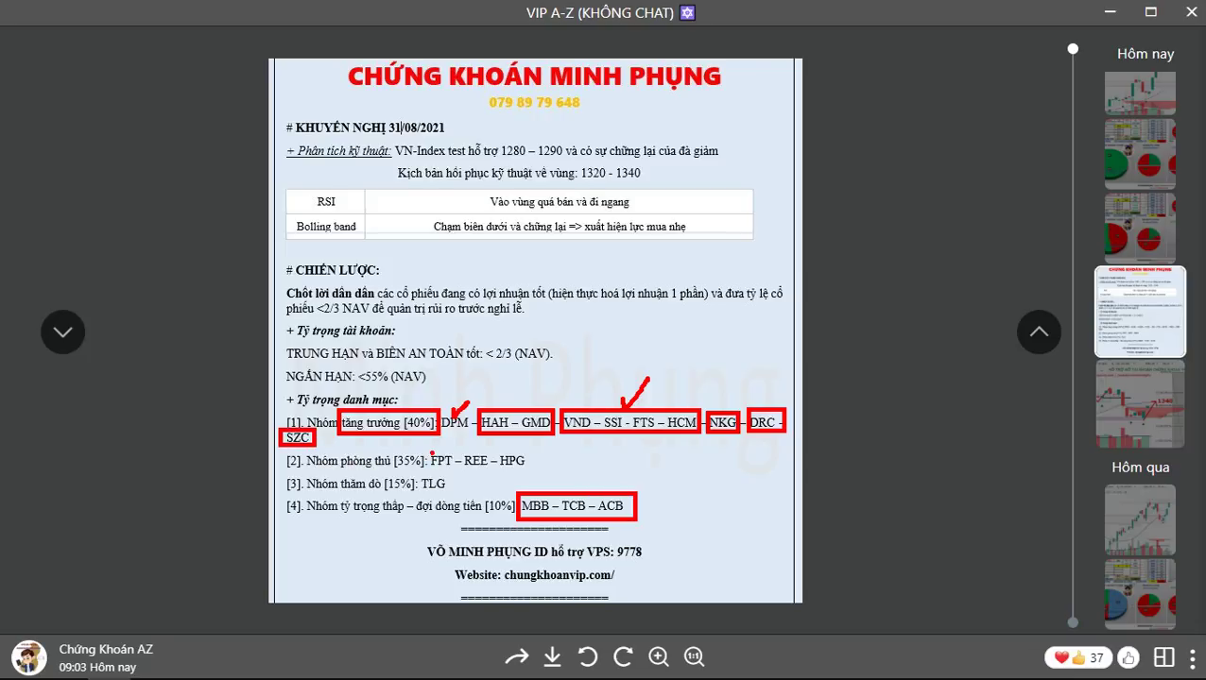
mouse_move(428, 449)
mouse_down()
mouse_move(444, 468)
mouse_move(507, 449)
mouse_move(532, 470)
mouse_up()
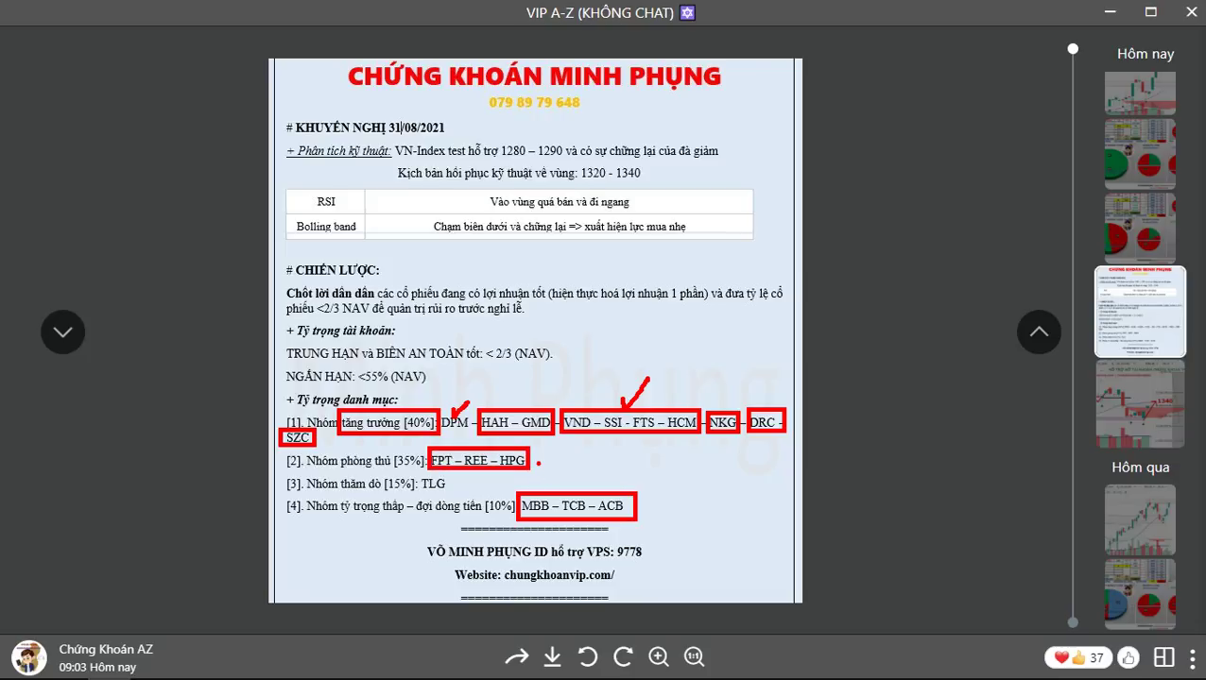
mouse_move(532, 462)
mouse_down()
mouse_move(552, 469)
mouse_move(555, 486)
mouse_up()
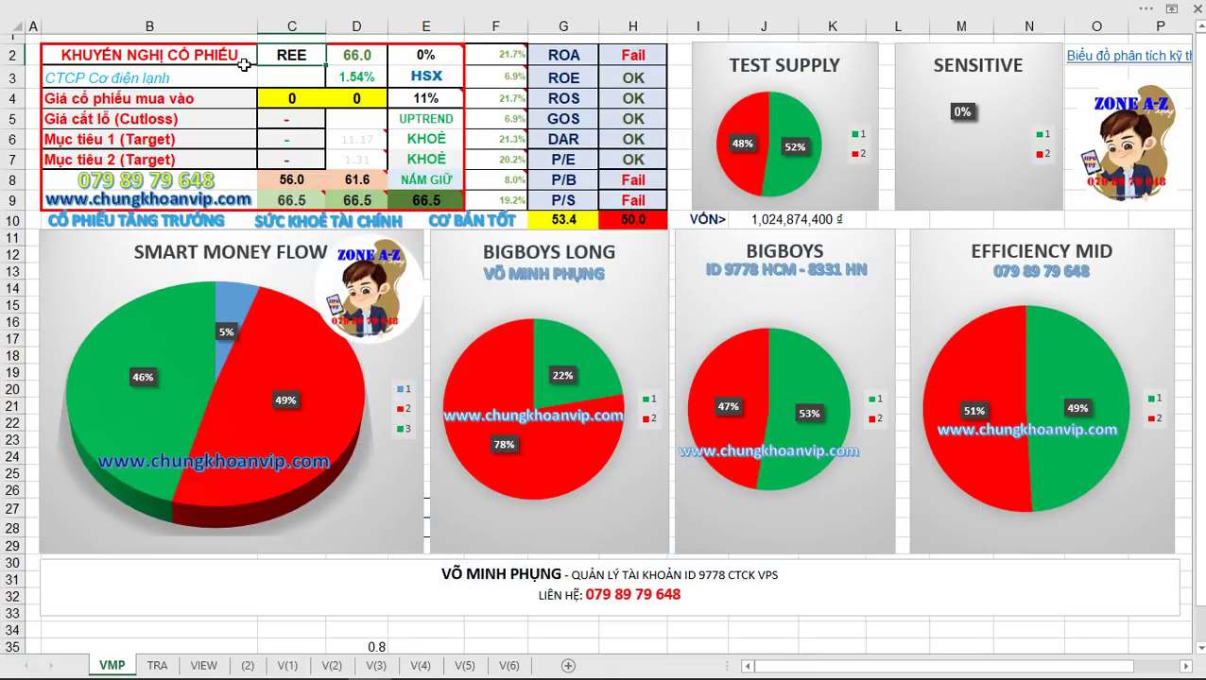
In the Excel workbook's VMP sheet, set the recommended stock code to TCB and review its money-flow charts.
text(TCB)
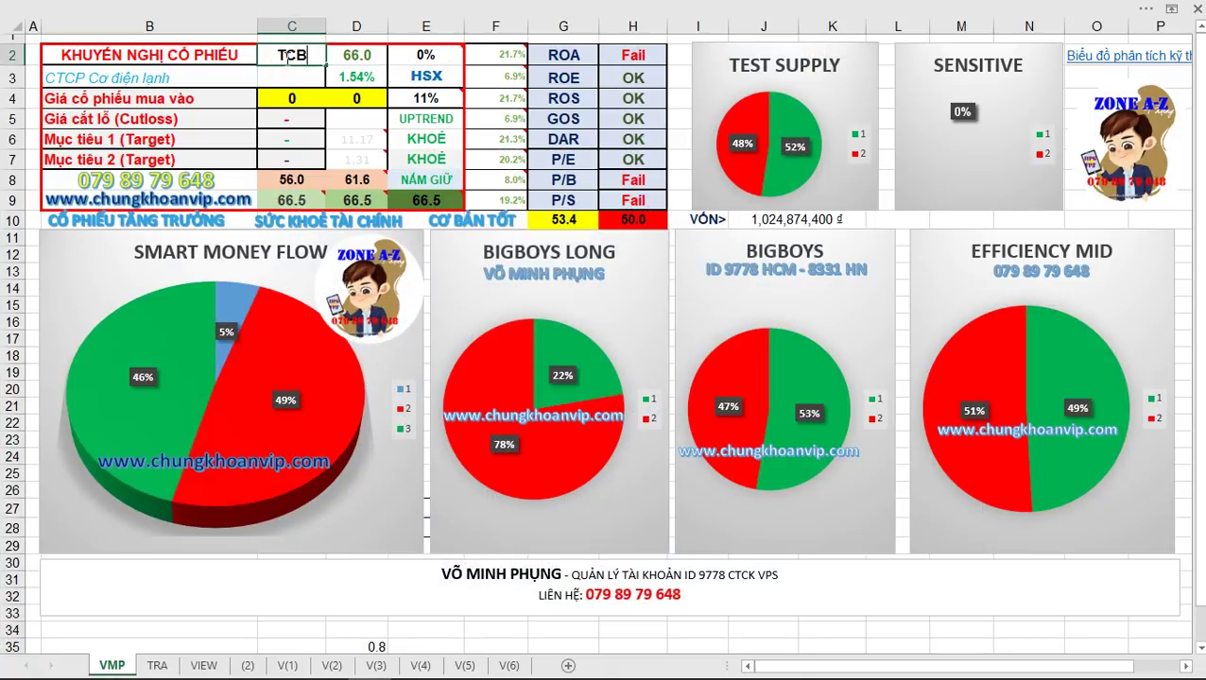
key(Tab)
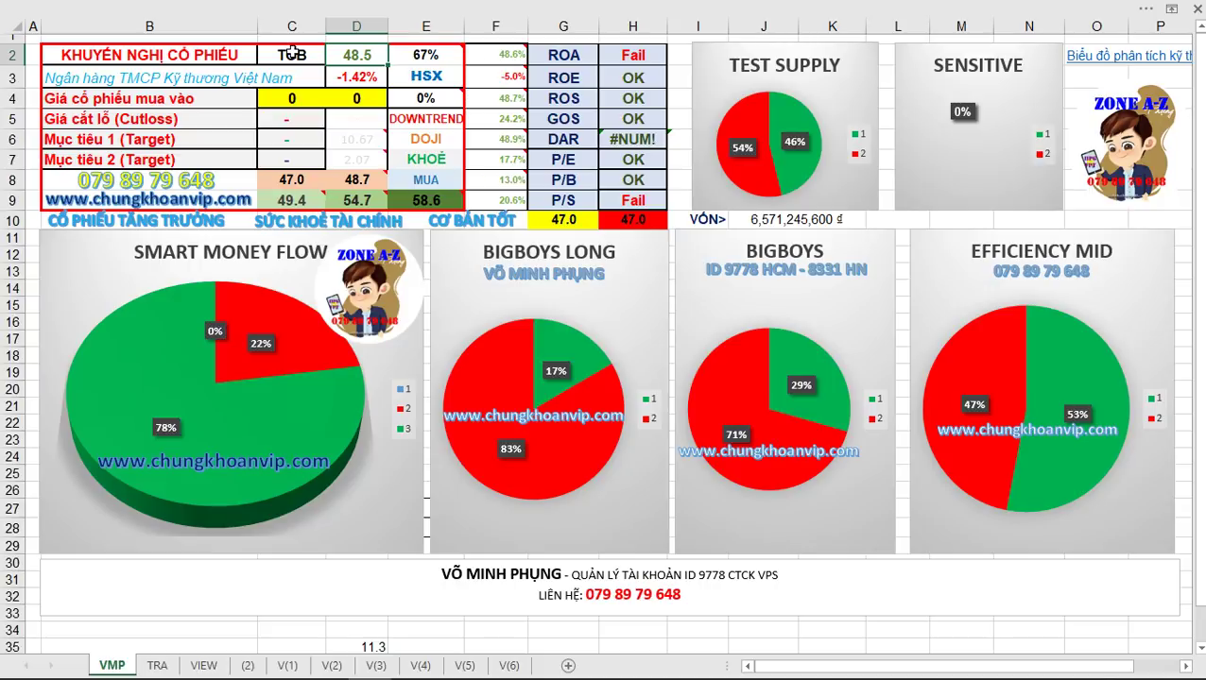
mouse_move(548, 437)
mouse_move(487, 371)
Open the VIEW sheet and look over the table of stock recommendations.
click(204, 665)
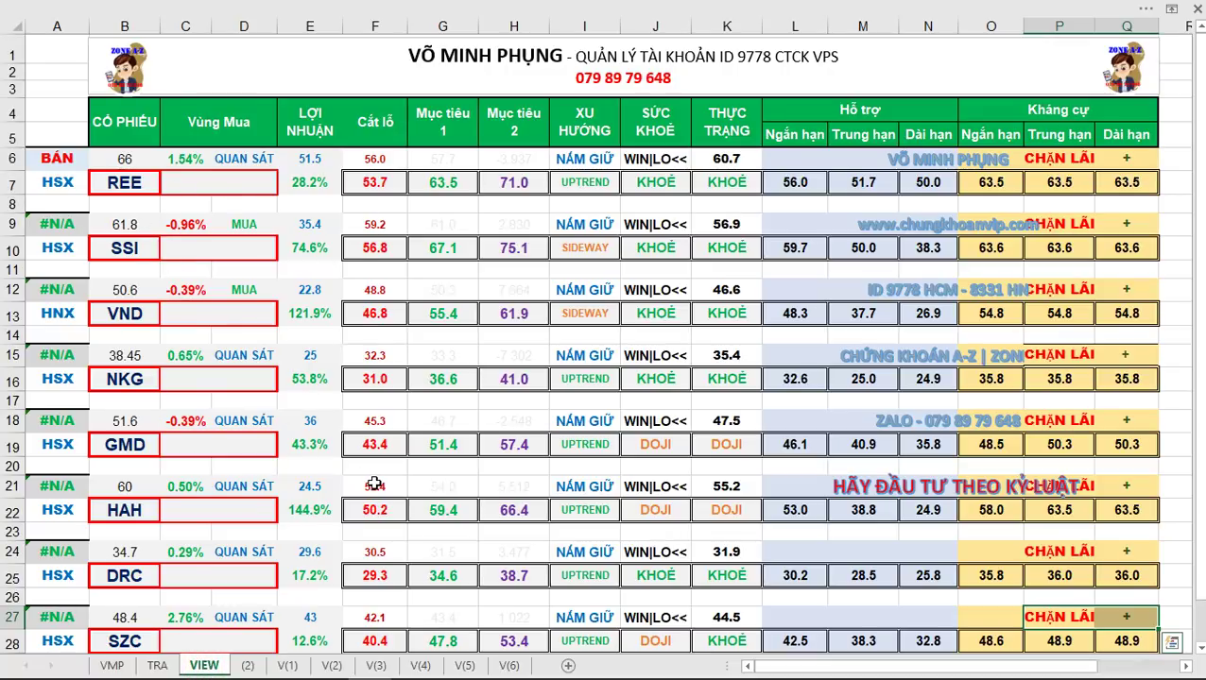
scroll(375, 485, down, 1)
scroll(375, 485, up, 1)
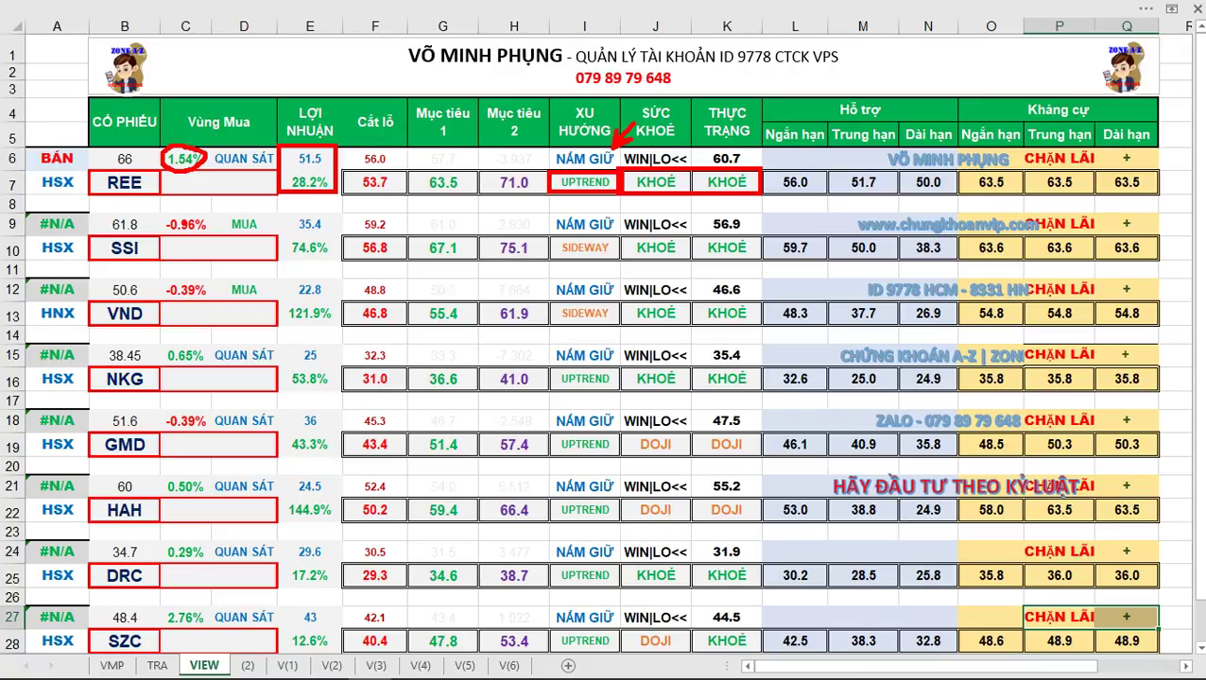
Clear the marks, box SSI and VND, circle their daily changes and SSI's profit cells, and box SSI's two KHOẺ ratings.
key(ctrl+q)
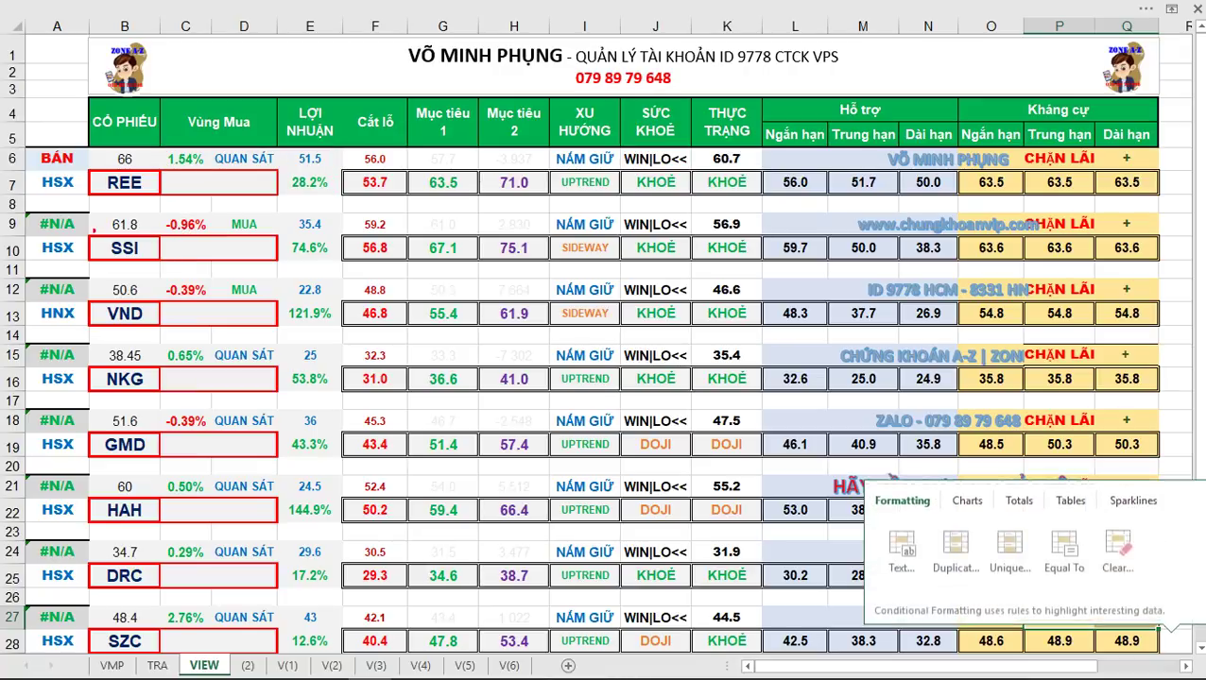
drag(92, 230, 162, 326)
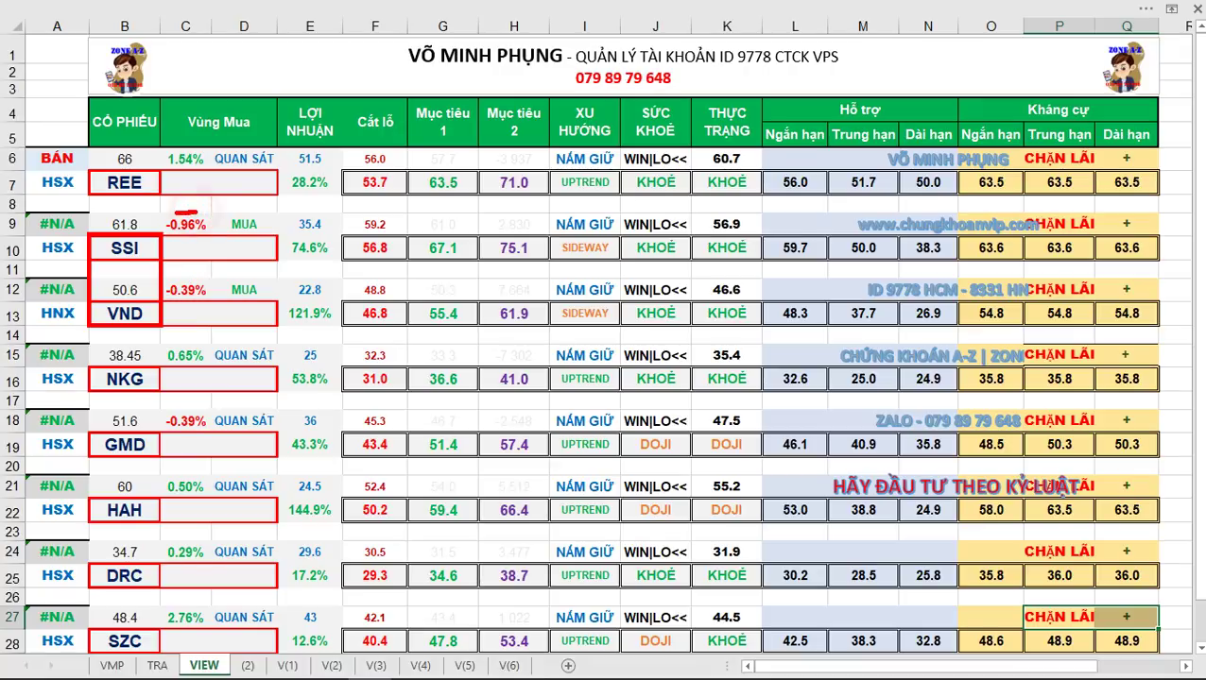
mouse_move(177, 213)
mouse_down()
mouse_move(161, 229)
mouse_move(205, 238)
mouse_move(211, 211)
mouse_move(190, 209)
mouse_up()
mouse_move(183, 276)
mouse_down()
mouse_move(165, 294)
mouse_move(210, 292)
mouse_move(179, 274)
mouse_up()
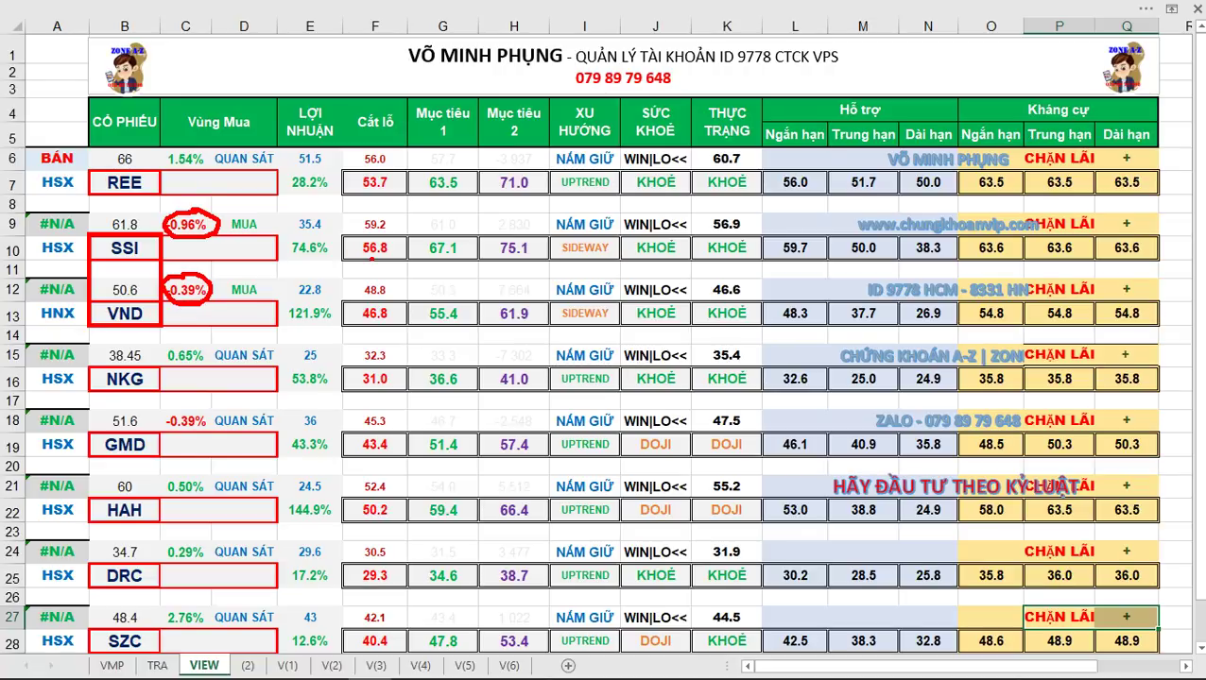
mouse_move(315, 214)
mouse_down()
mouse_move(282, 231)
mouse_move(294, 261)
mouse_move(333, 255)
mouse_move(317, 214)
mouse_up()
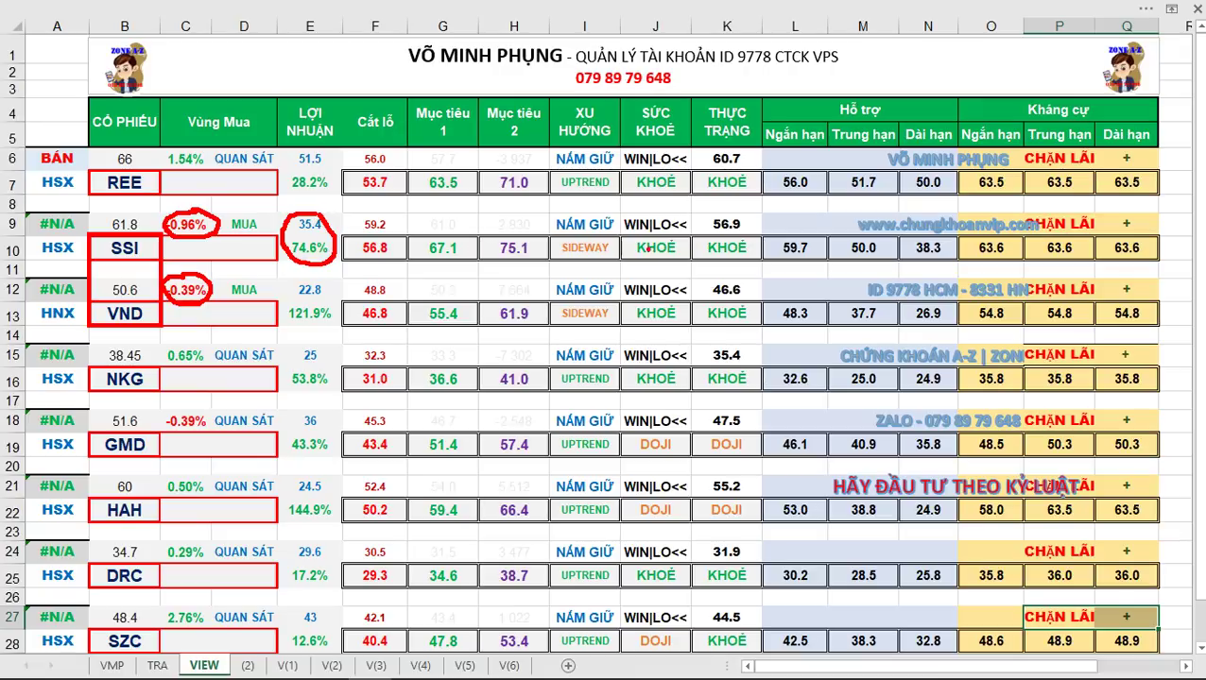
drag(618, 236, 762, 258)
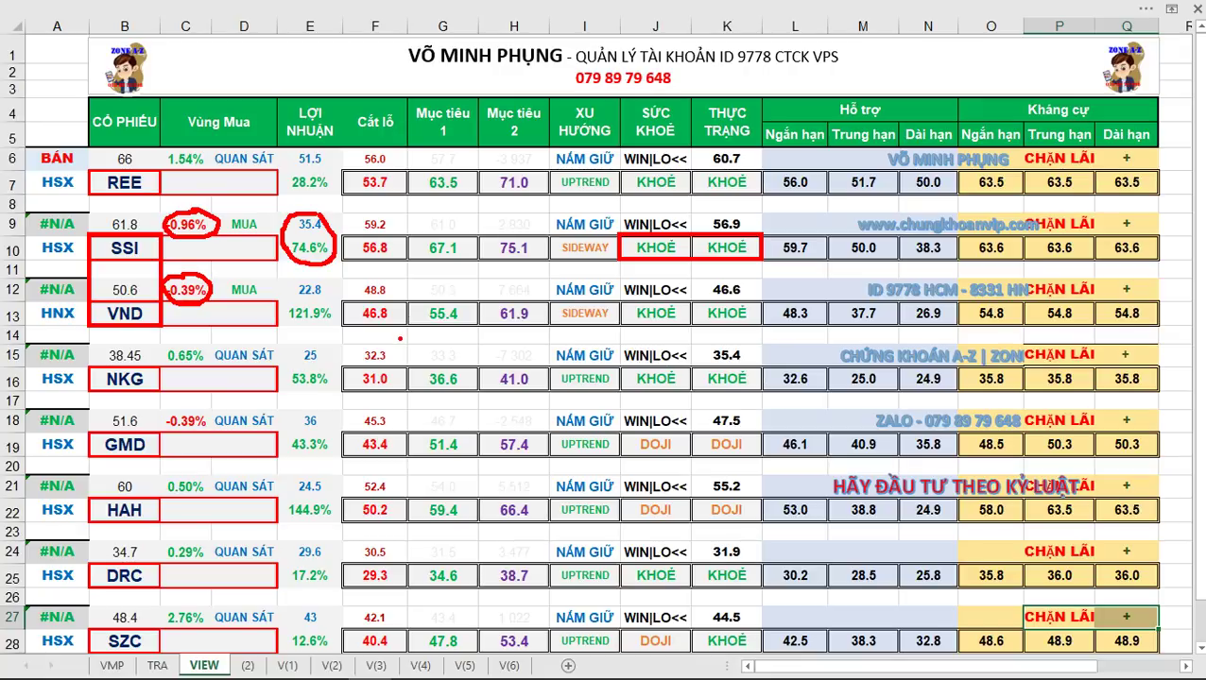
Clear the marks, then box NKG's two KHOẺ ratings, point an arrow at its NẮM GIỮ status and circle its daily change and profit cells.
key(e)
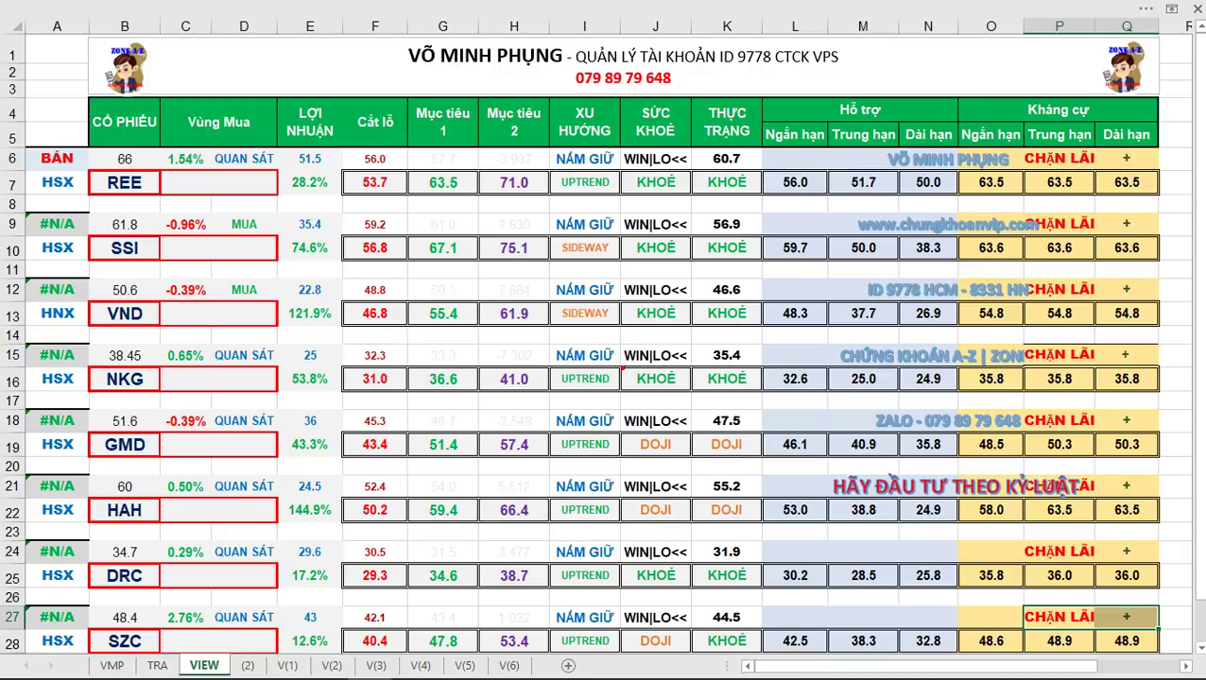
drag(623, 369, 762, 393)
drag(620, 351, 650, 329)
mouse_move(189, 334)
mouse_down()
mouse_move(170, 341)
mouse_move(210, 359)
mouse_move(197, 342)
mouse_up()
mouse_move(331, 346)
mouse_down()
mouse_move(301, 338)
mouse_move(336, 389)
mouse_move(331, 351)
mouse_up()
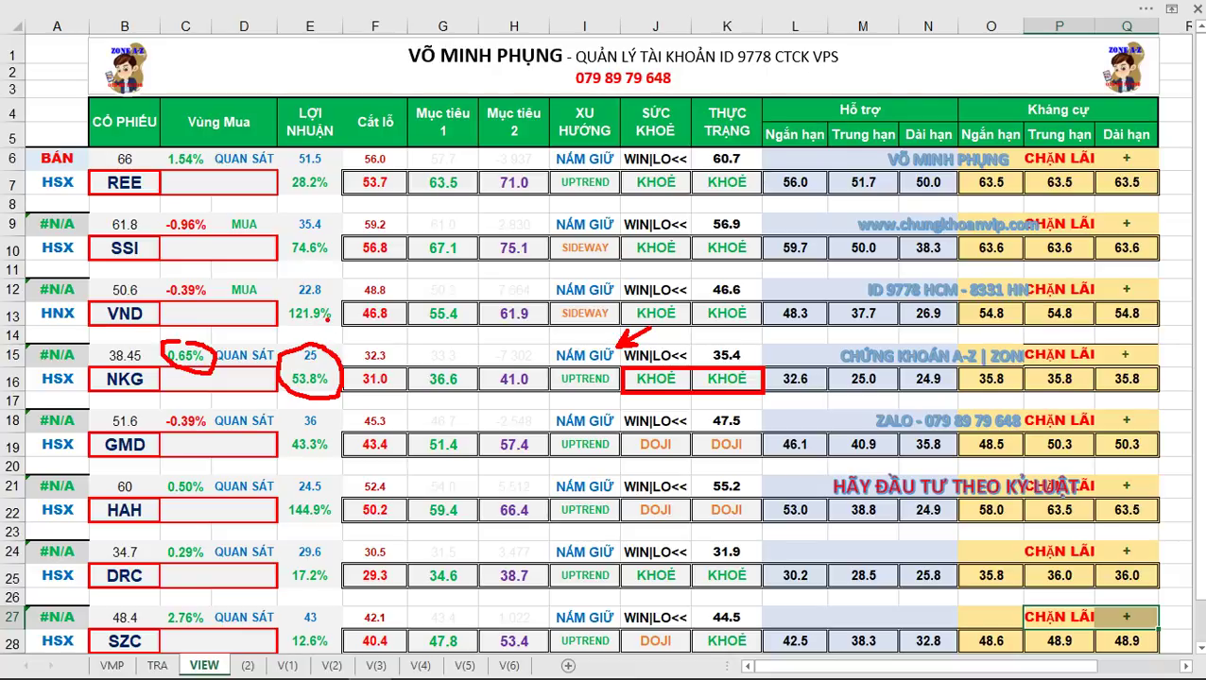
Clear the marks, box the GMD and HAH stock entries together and point arrows at their UPTREND cells.
key(e)
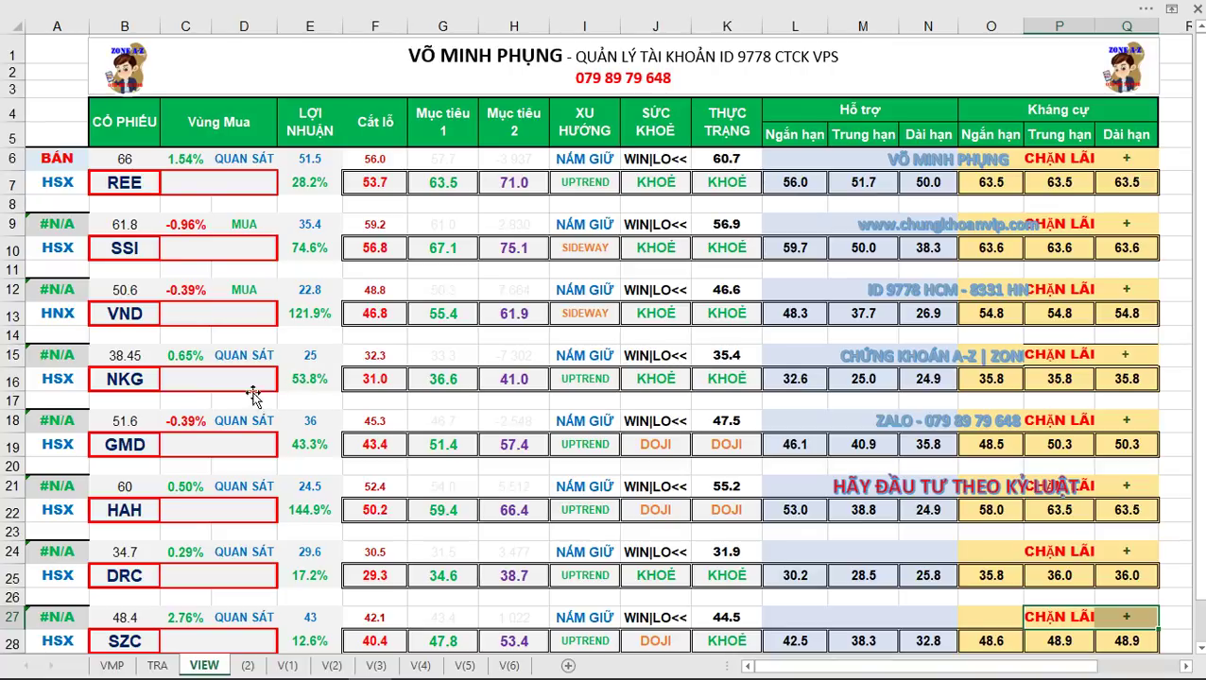
mouse_move(88, 413)
mouse_down()
mouse_move(161, 473)
mouse_move(160, 519)
mouse_move(91, 520)
mouse_move(90, 413)
mouse_up()
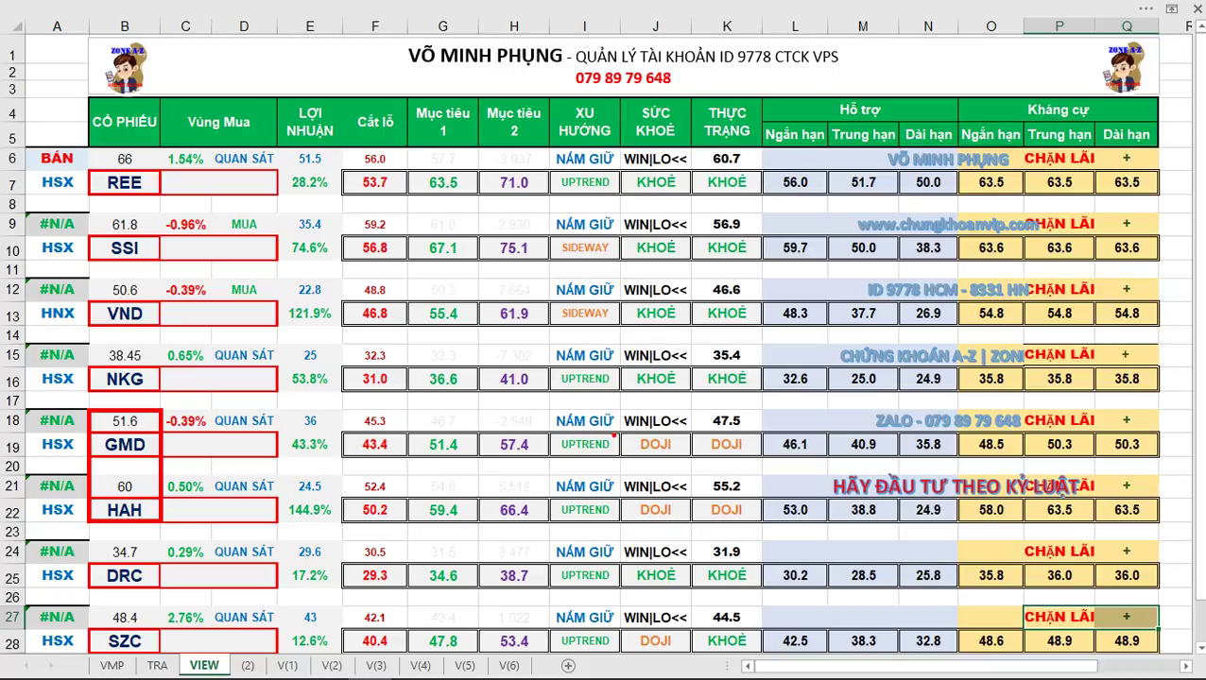
drag(613, 437, 632, 401)
drag(607, 502, 631, 479)
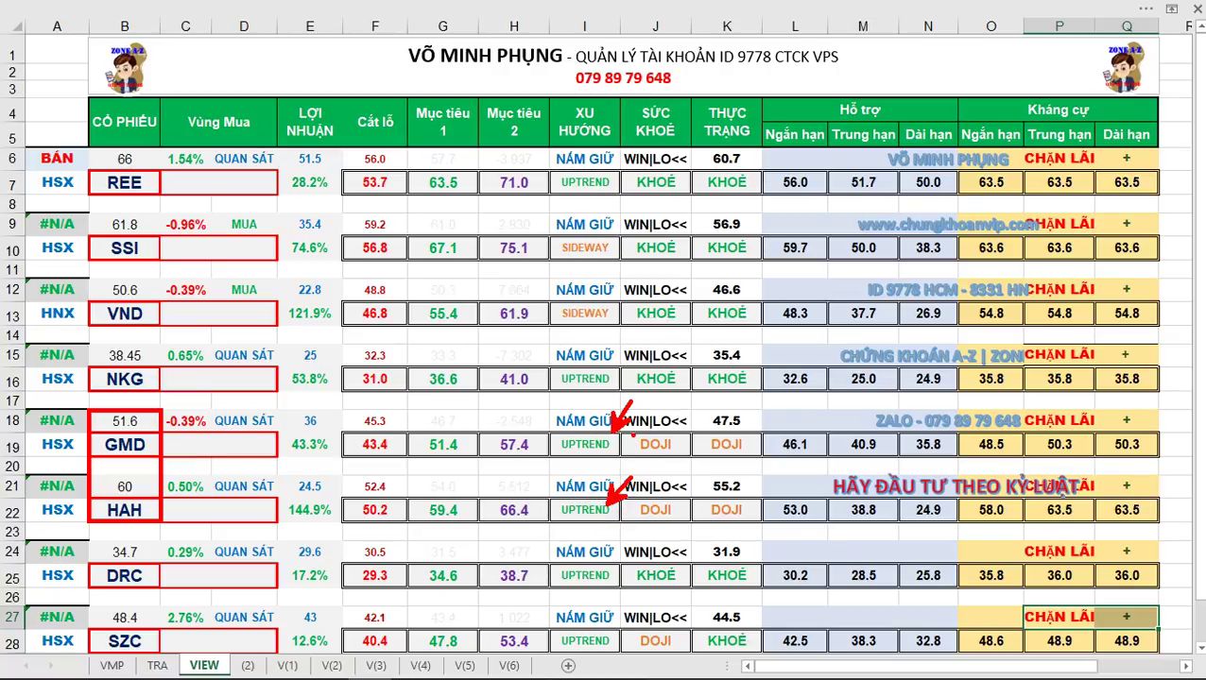
Box the DOJI ratings in the GMD and HAH rows and circle both stocks' profit cells.
mouse_move(631, 435)
mouse_down()
mouse_move(662, 452)
mouse_move(760, 455)
mouse_up()
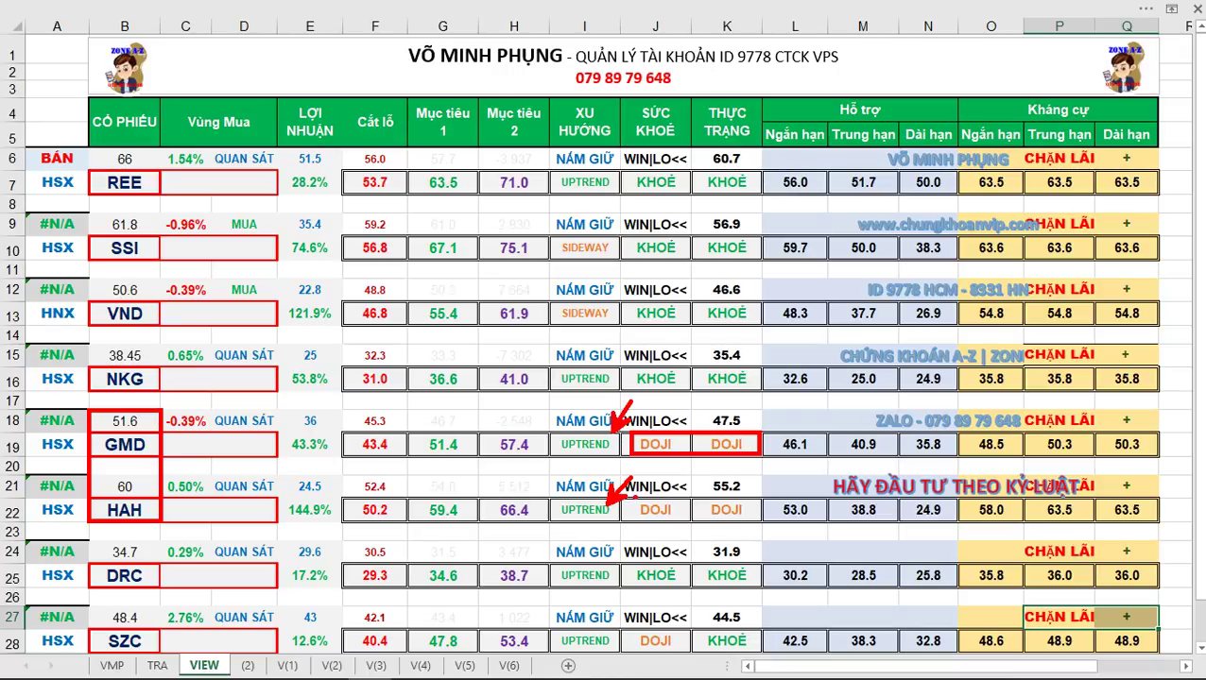
drag(633, 498, 757, 526)
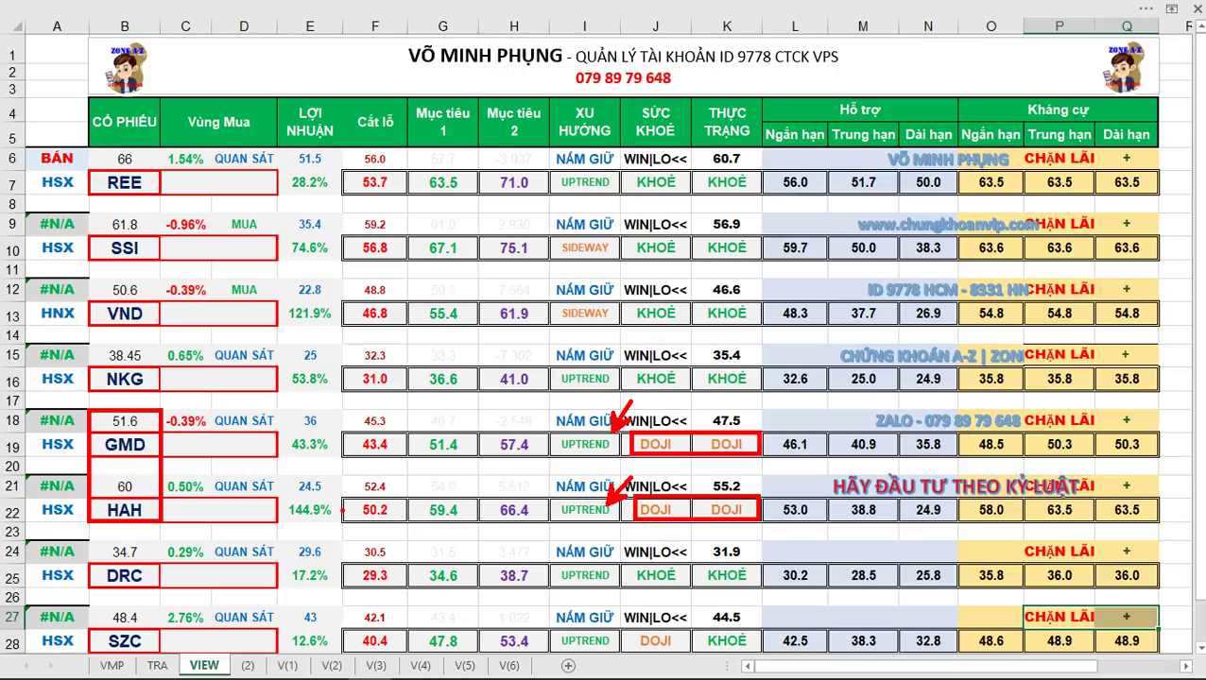
mouse_move(315, 483)
mouse_down()
mouse_move(301, 467)
mouse_move(283, 505)
mouse_move(336, 484)
mouse_move(317, 475)
mouse_up()
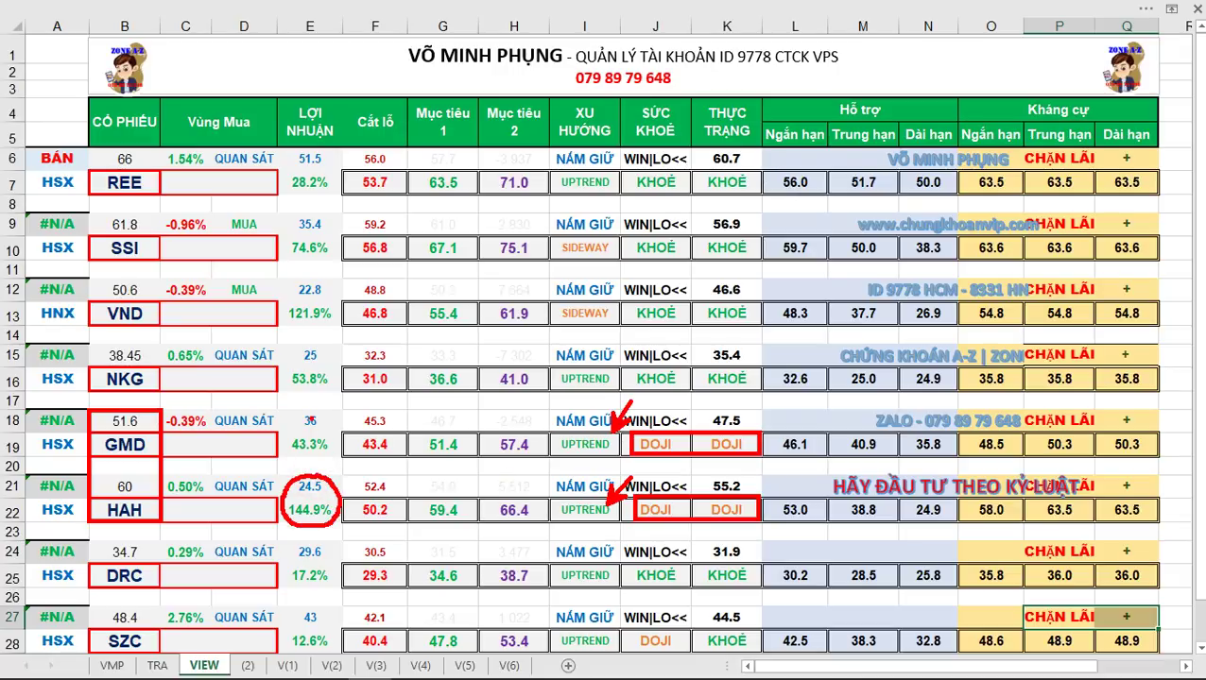
mouse_move(311, 420)
mouse_down()
mouse_move(290, 425)
mouse_move(297, 458)
mouse_move(339, 420)
mouse_move(319, 414)
mouse_up()
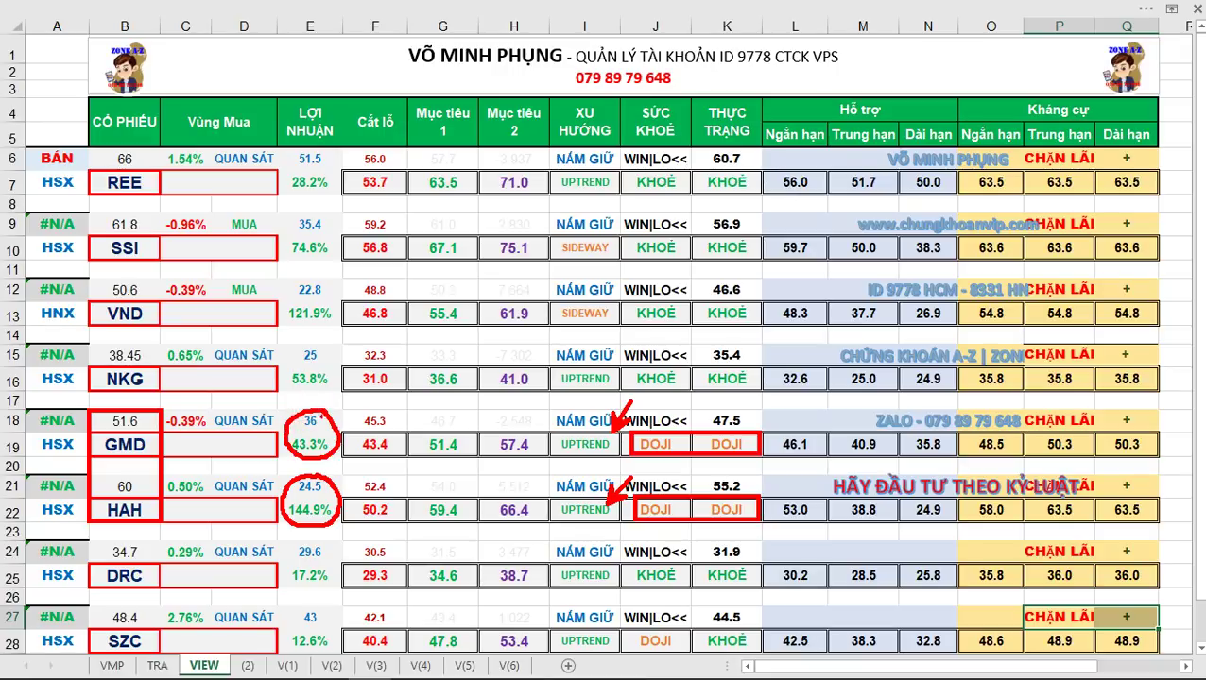
Clear the marks, circle the daily changes of SZC and DRC, and erase the circles.
key(Escape)
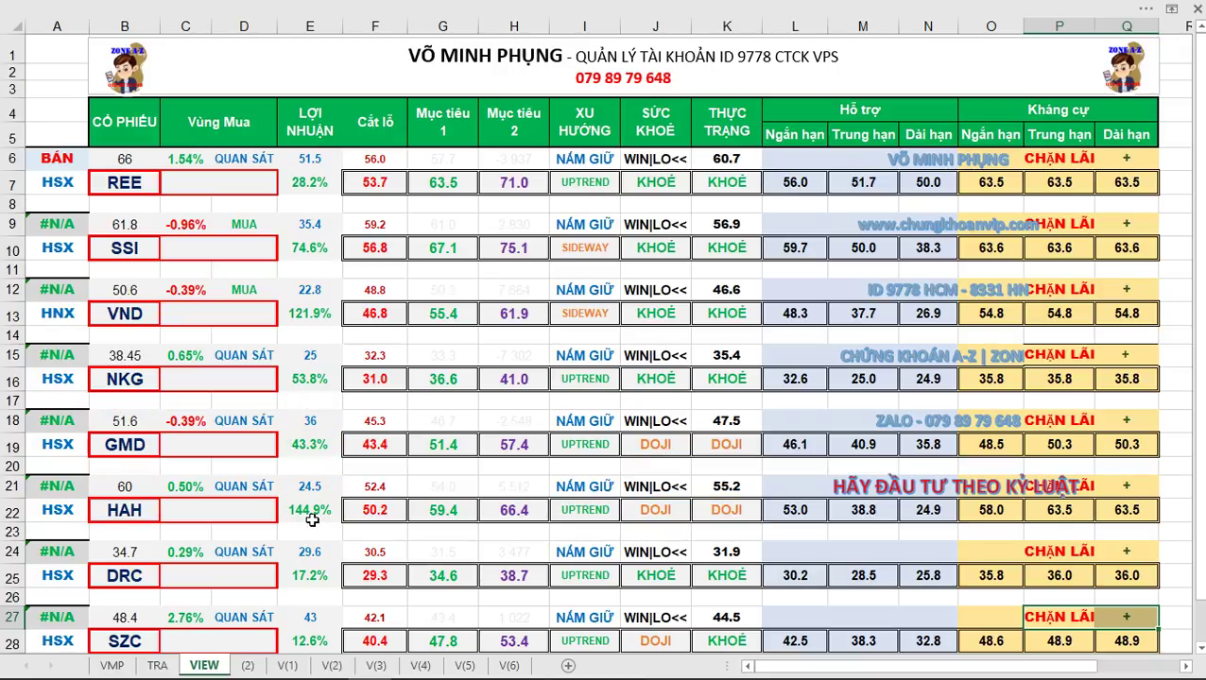
scroll(312, 519, down, 1)
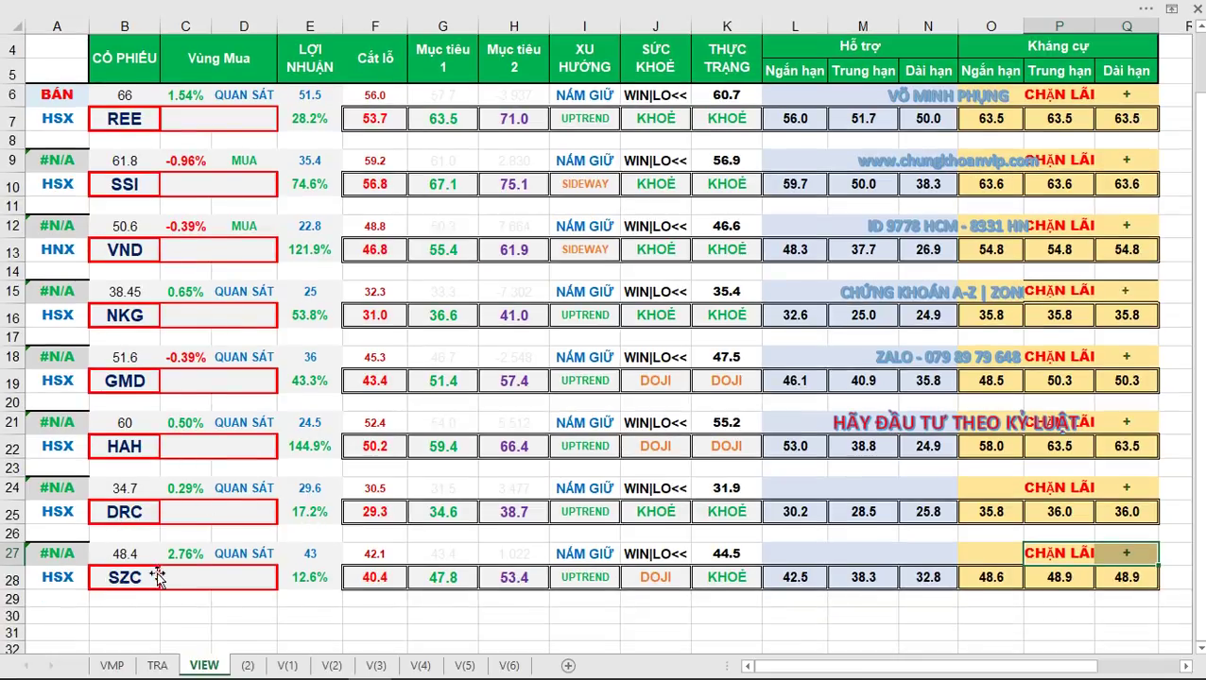
mouse_move(182, 535)
mouse_down()
mouse_move(168, 565)
mouse_move(214, 548)
mouse_move(185, 540)
mouse_up()
mouse_move(192, 479)
mouse_down()
mouse_move(156, 484)
mouse_move(200, 497)
mouse_move(189, 475)
mouse_up()
key(e)
Box the health and status ratings of DRC and SZC together, point arrows at their UPTREND cells, and clear the marks.
mouse_move(620, 498)
mouse_down()
mouse_move(716, 582)
mouse_move(761, 585)
mouse_up()
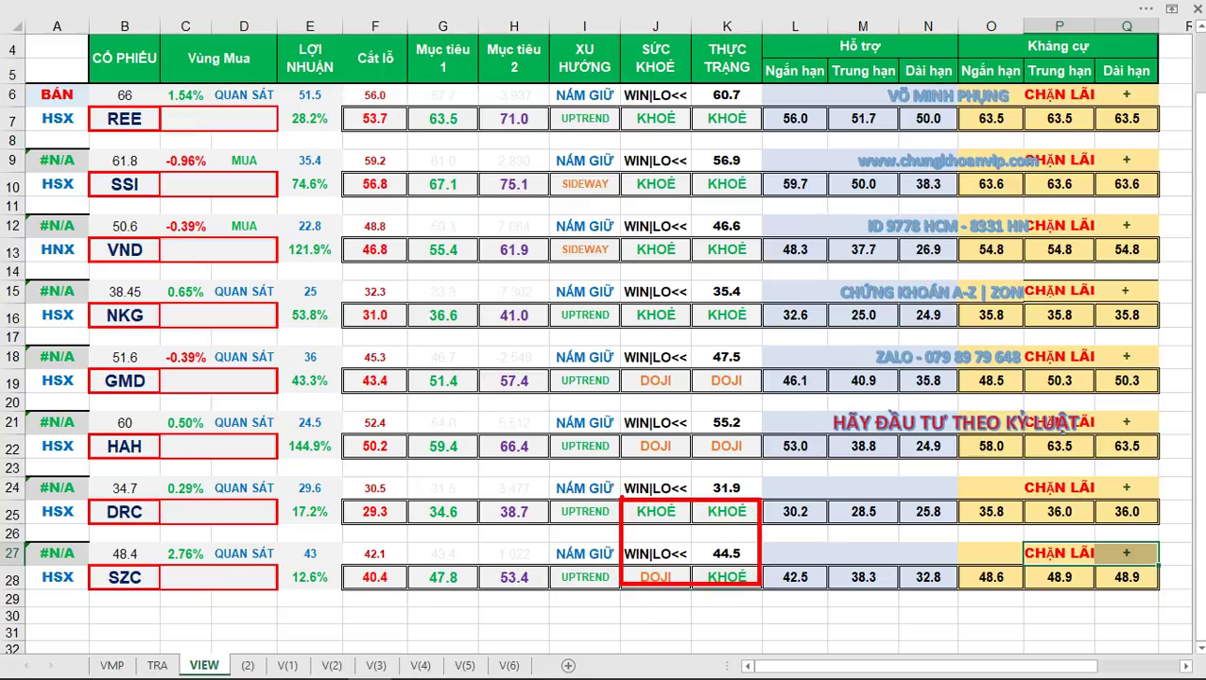
drag(648, 463, 615, 496)
drag(627, 544, 606, 568)
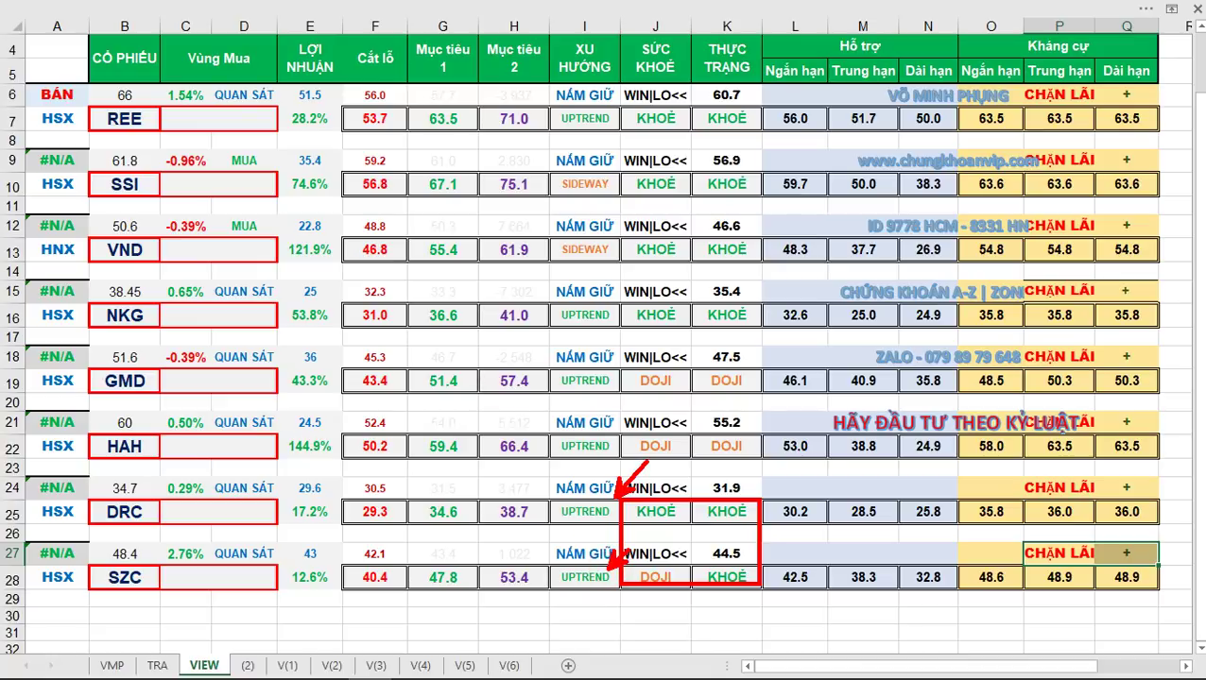
key(Escape)
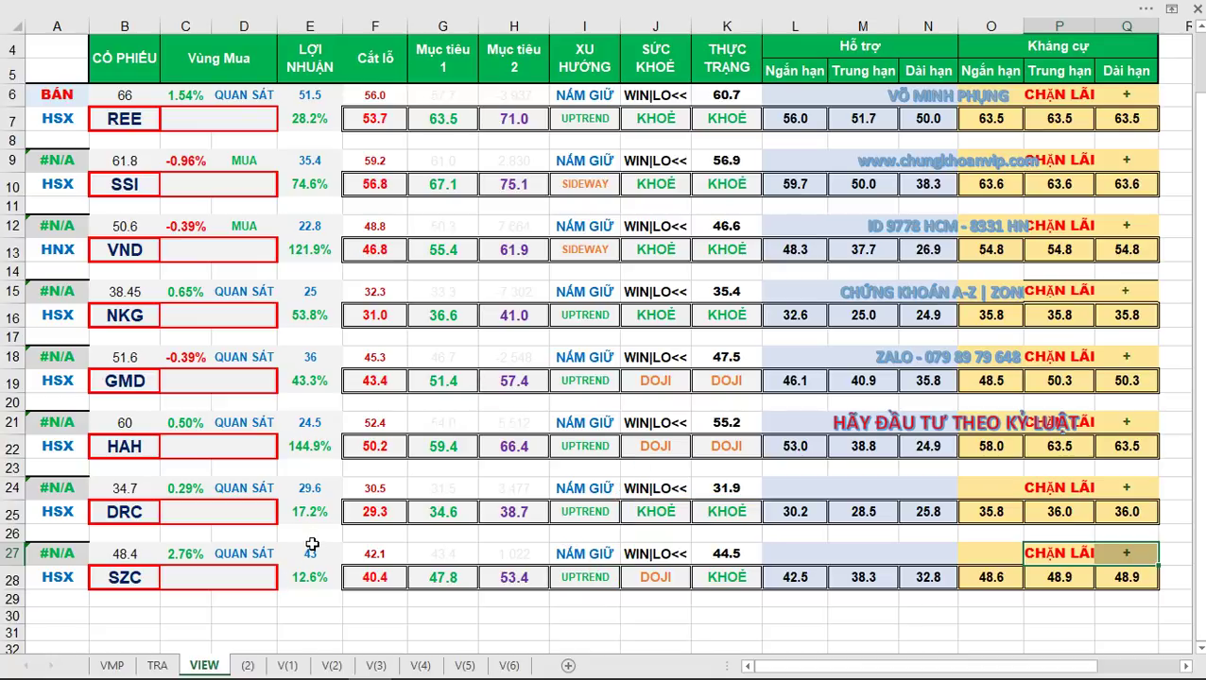
Show sheet (2), circle DPM's daily change and profit cells, clear the marks, and box HPG's two DOJI ratings.
scroll(312, 545, up, 1)
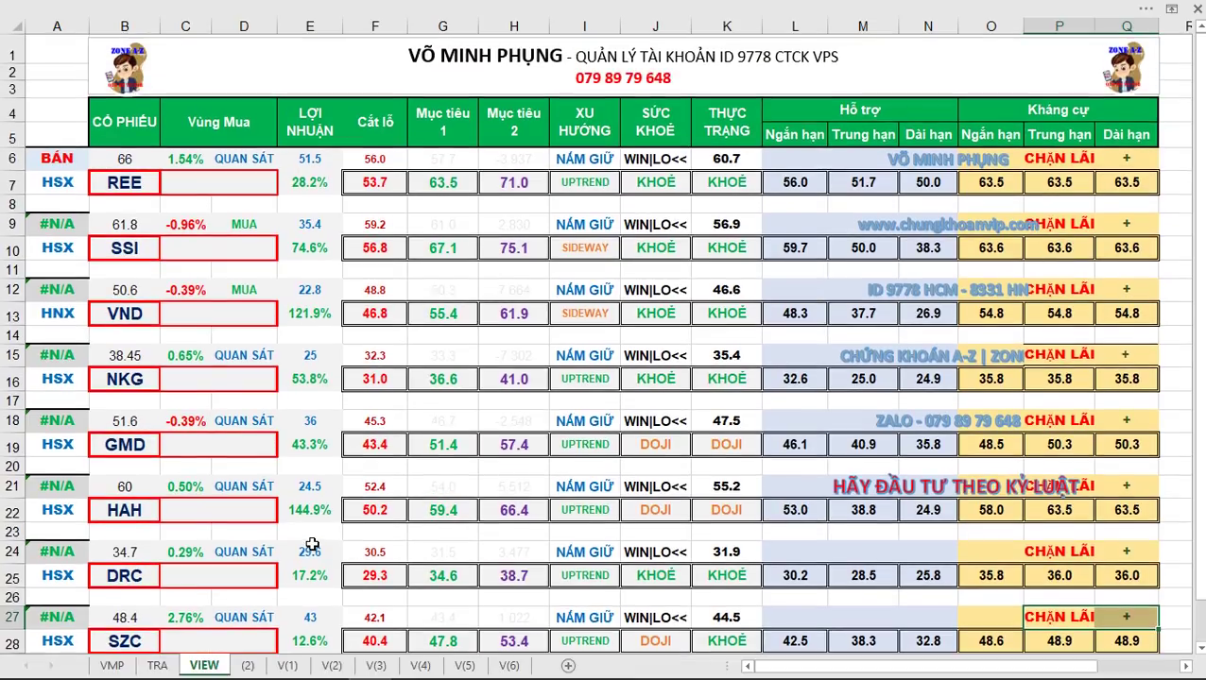
click(247, 666)
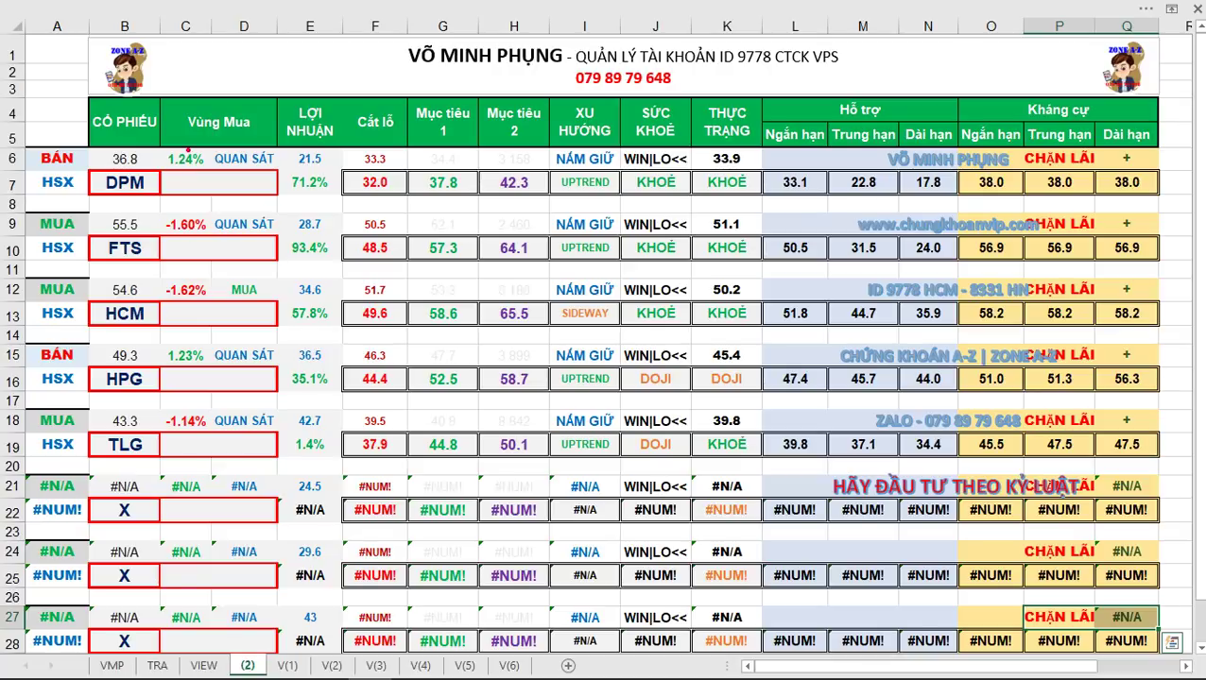
mouse_move(188, 149)
mouse_down()
mouse_move(167, 166)
mouse_move(200, 175)
mouse_move(194, 148)
mouse_up()
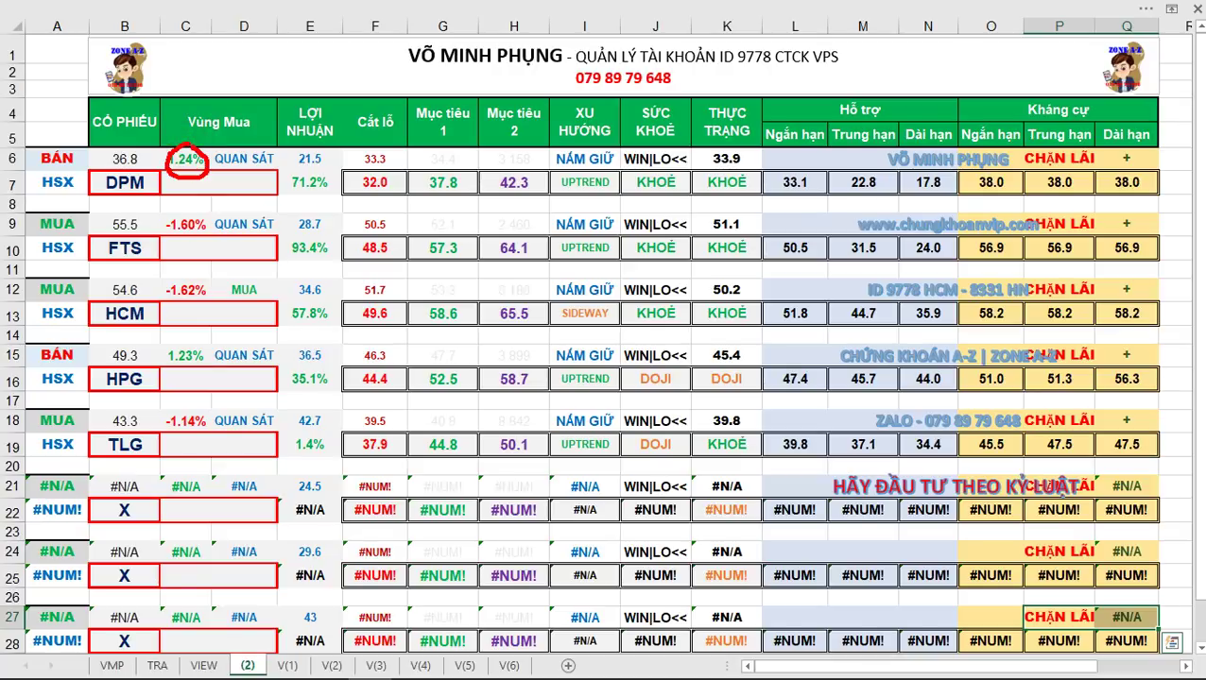
mouse_move(308, 161)
mouse_down()
mouse_move(297, 149)
mouse_move(283, 189)
mouse_move(329, 163)
mouse_move(314, 151)
mouse_up()
key(Escape)
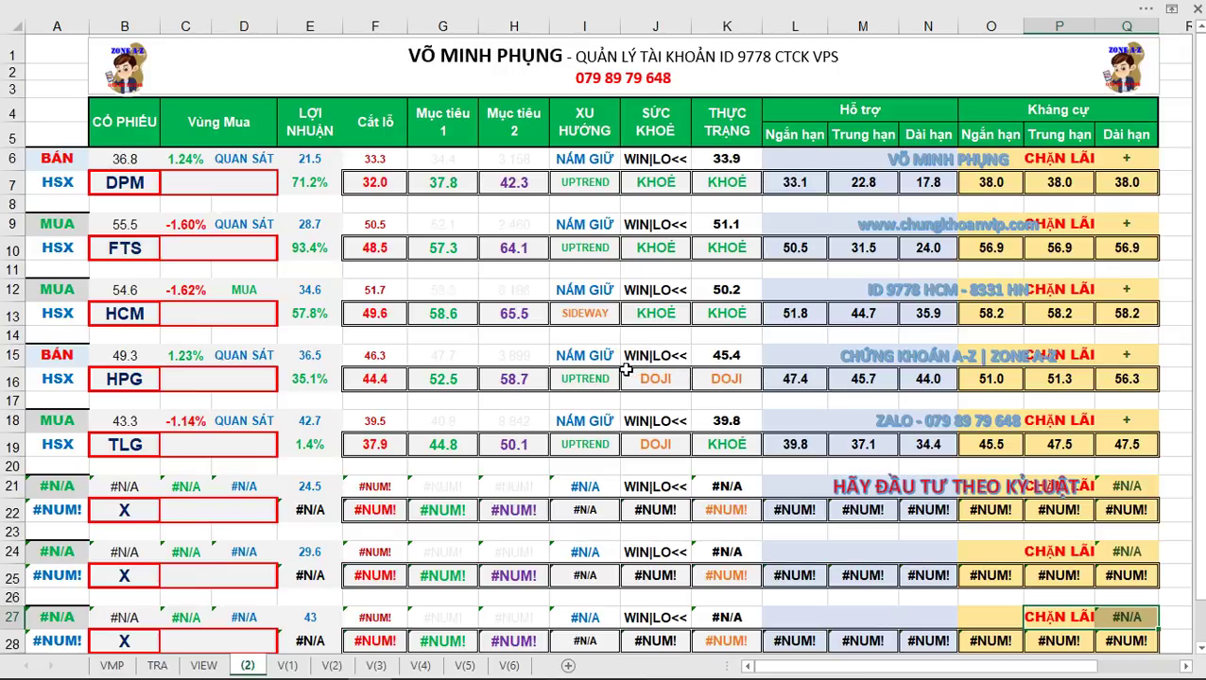
mouse_move(621, 368)
mouse_down()
mouse_move(687, 389)
mouse_move(769, 389)
mouse_up()
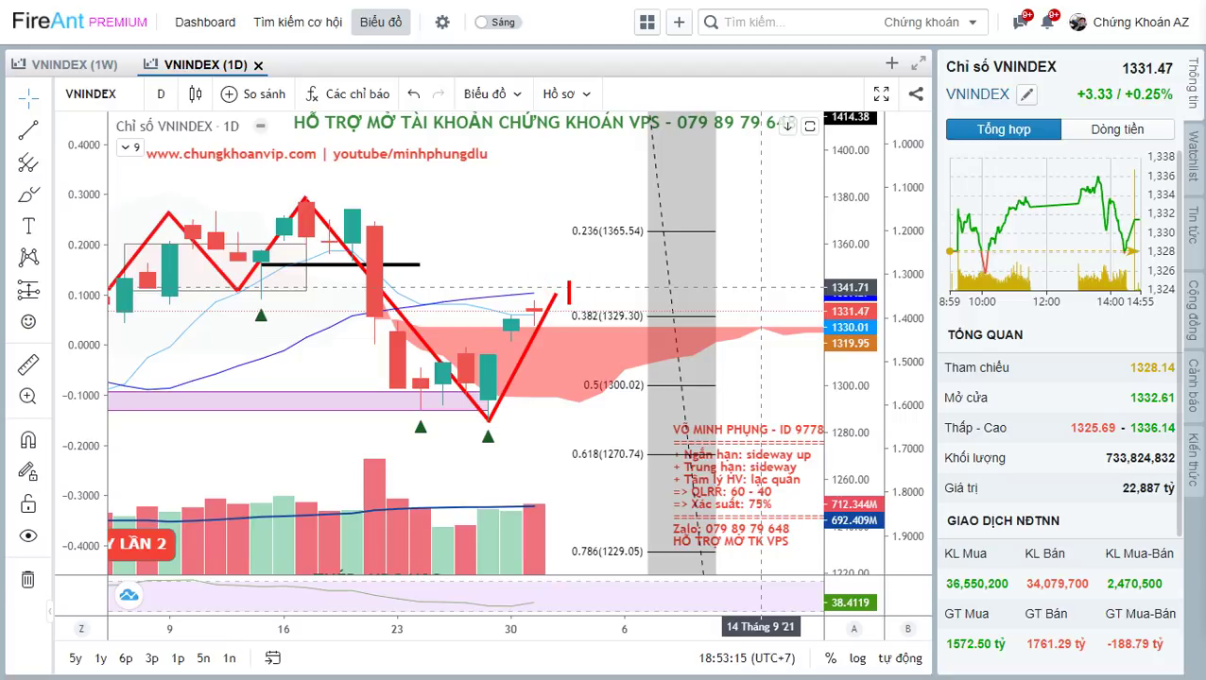
On the VNINDEX daily chart in FireAnt, write the range 1330-1350 at the end of the rising red zigzag line.
text(1340)
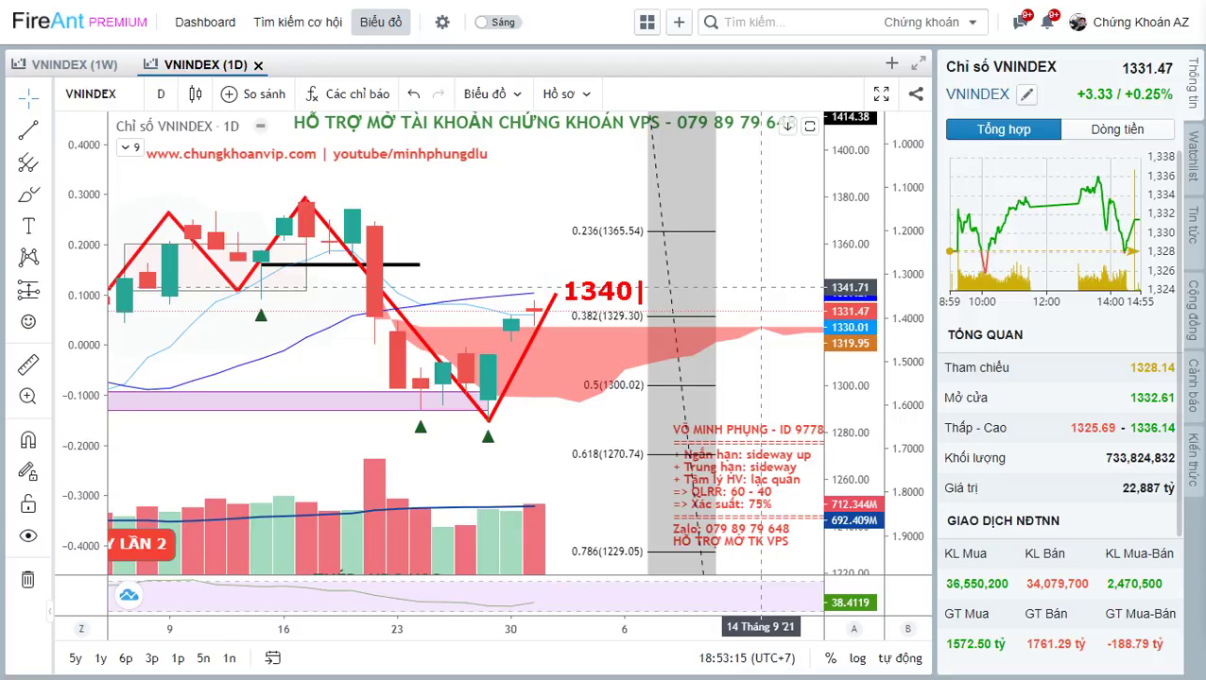
key(BackSpace)
key(BackSpace)
text(30-1350)
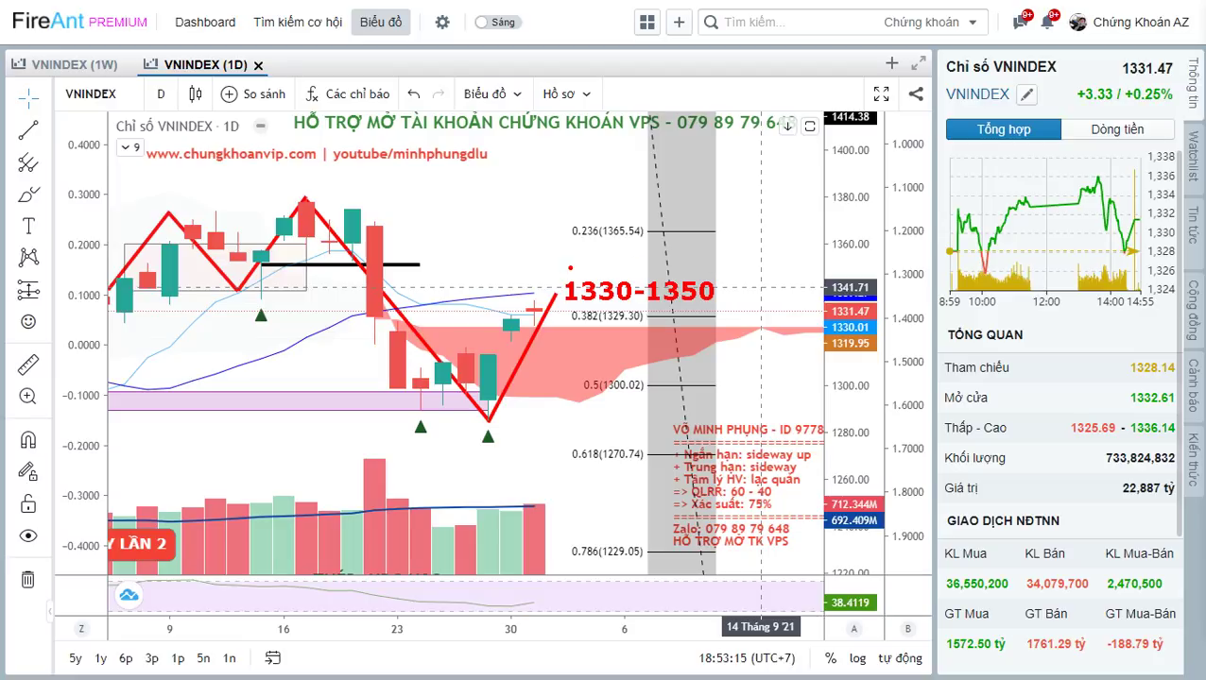
click(555, 273)
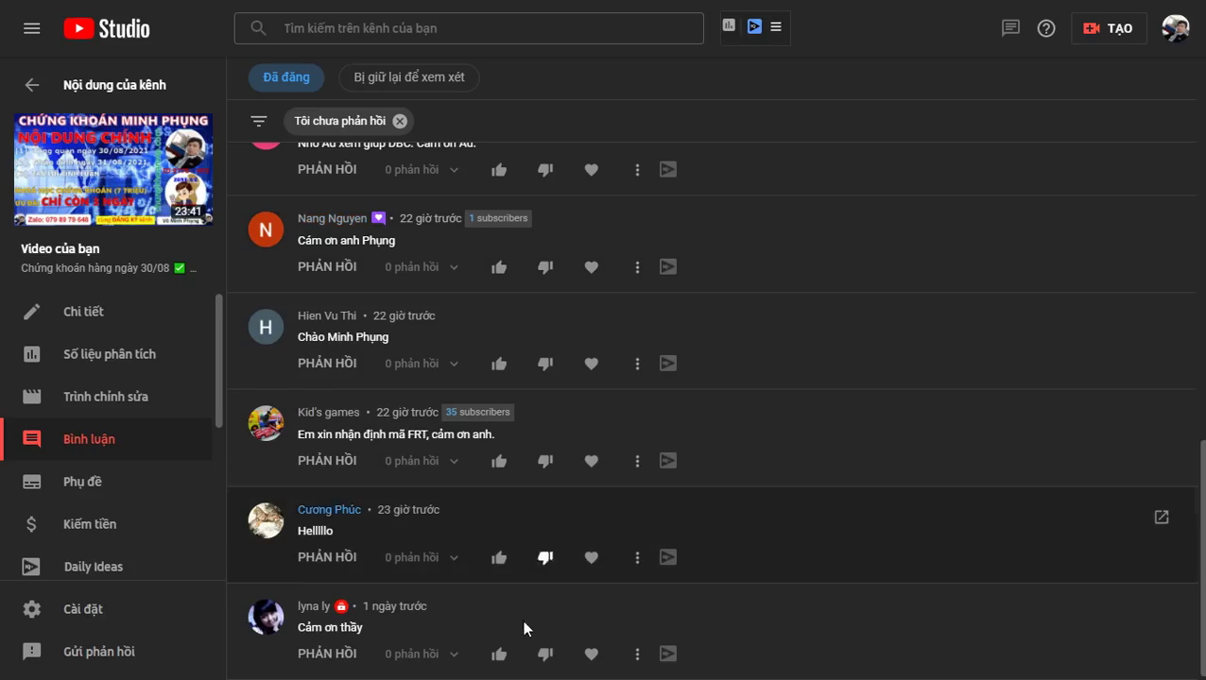
Like and heart the two oldest unanswered comments, "Cảm ơn thầy" and "Helllllo", on the 30/08 video in YouTube Studio.
click(499, 654)
click(596, 652)
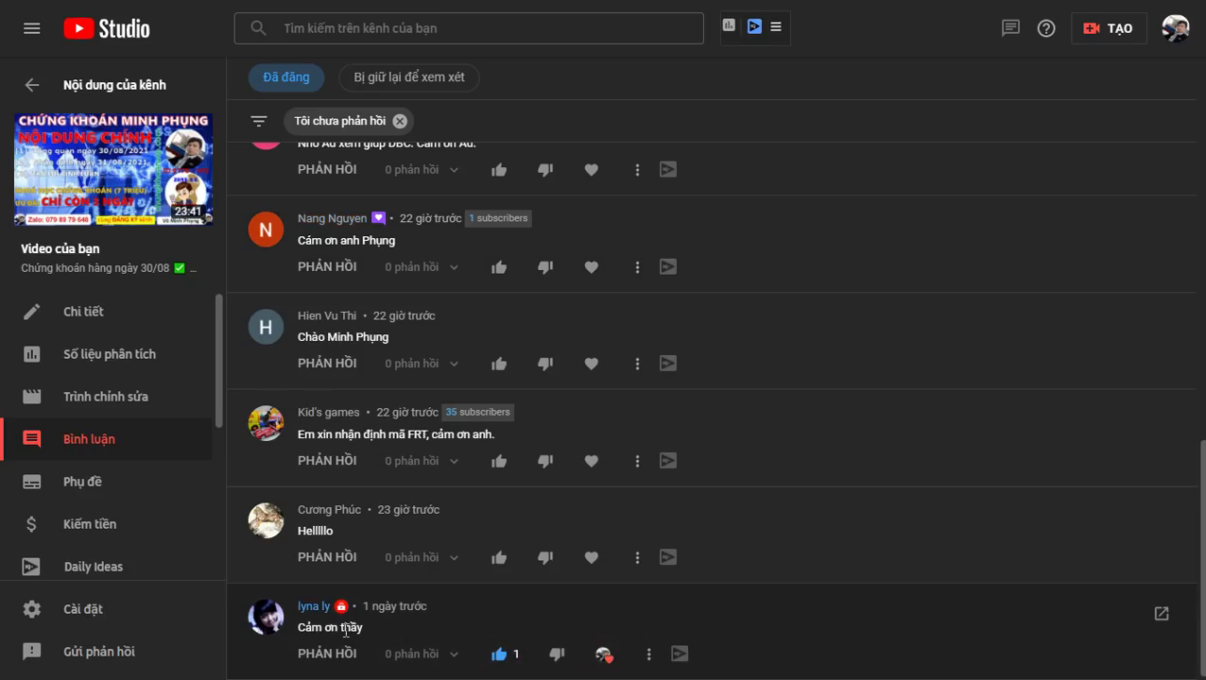
drag(311, 629, 369, 635)
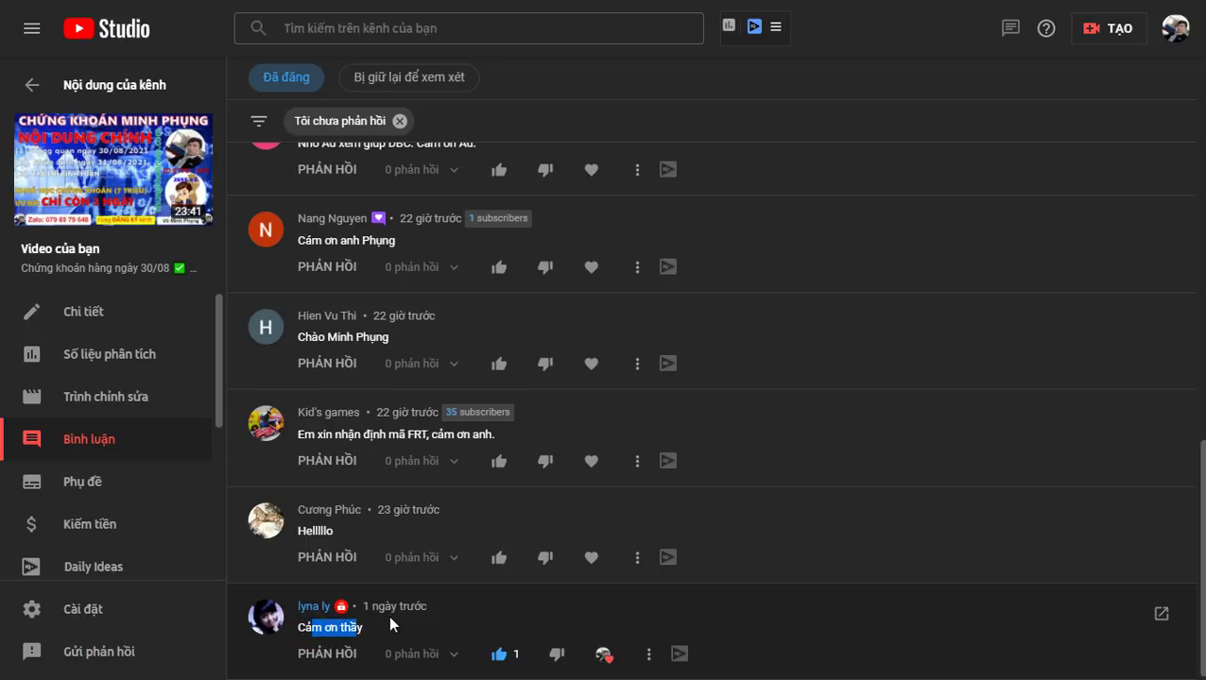
click(499, 558)
click(610, 561)
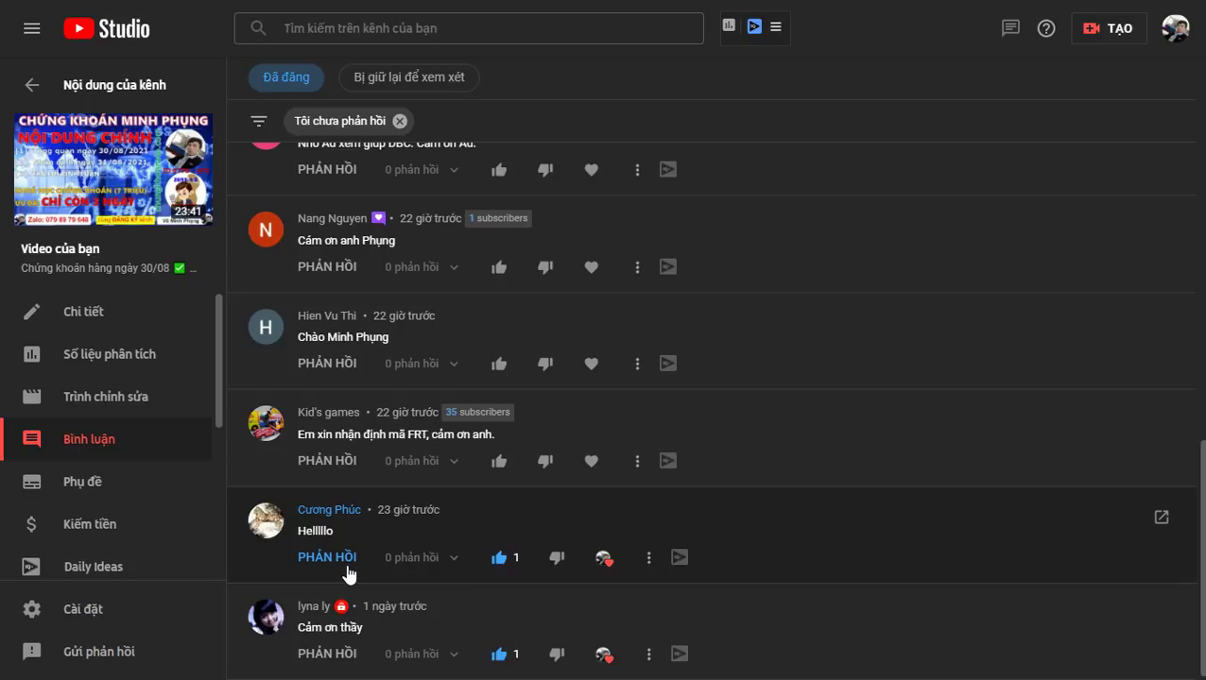
Pick out the FRT ticker in the comment requesting an assessment of it, and like and heart that comment.
scroll(347, 574, up, 1)
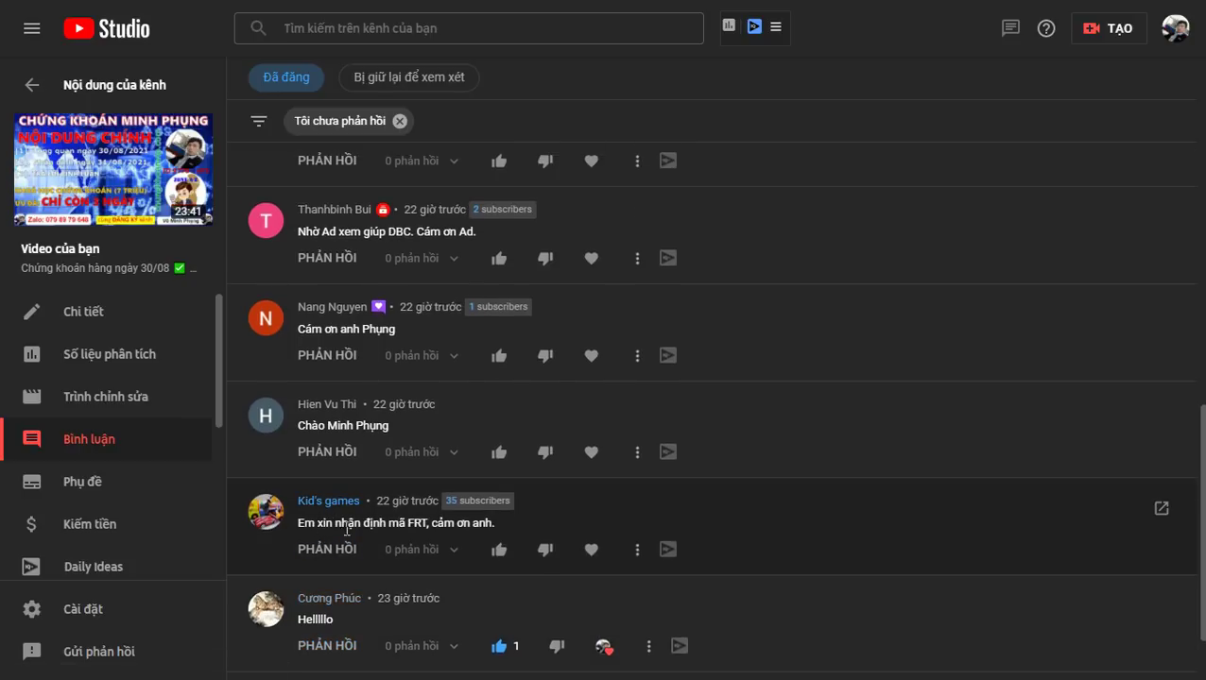
double_click(417, 523)
click(499, 550)
click(605, 557)
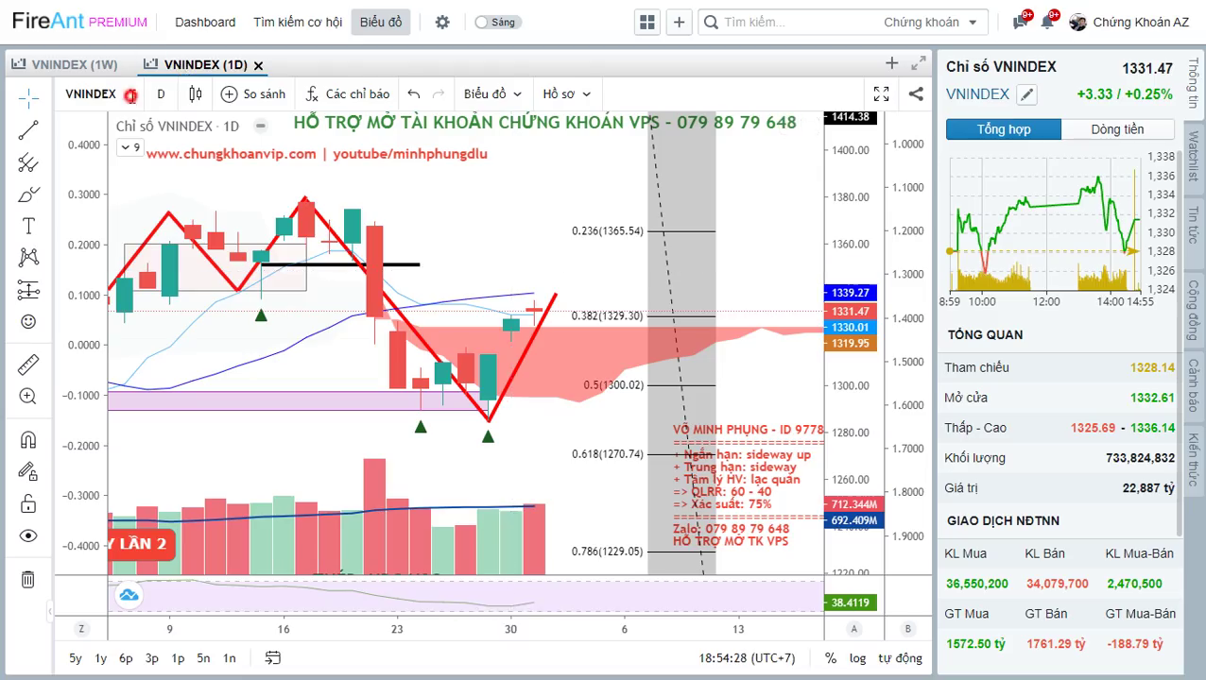
Switch to FireAnt and load the FRT stock in the daily chart.
click(132, 94)
text(FRT)
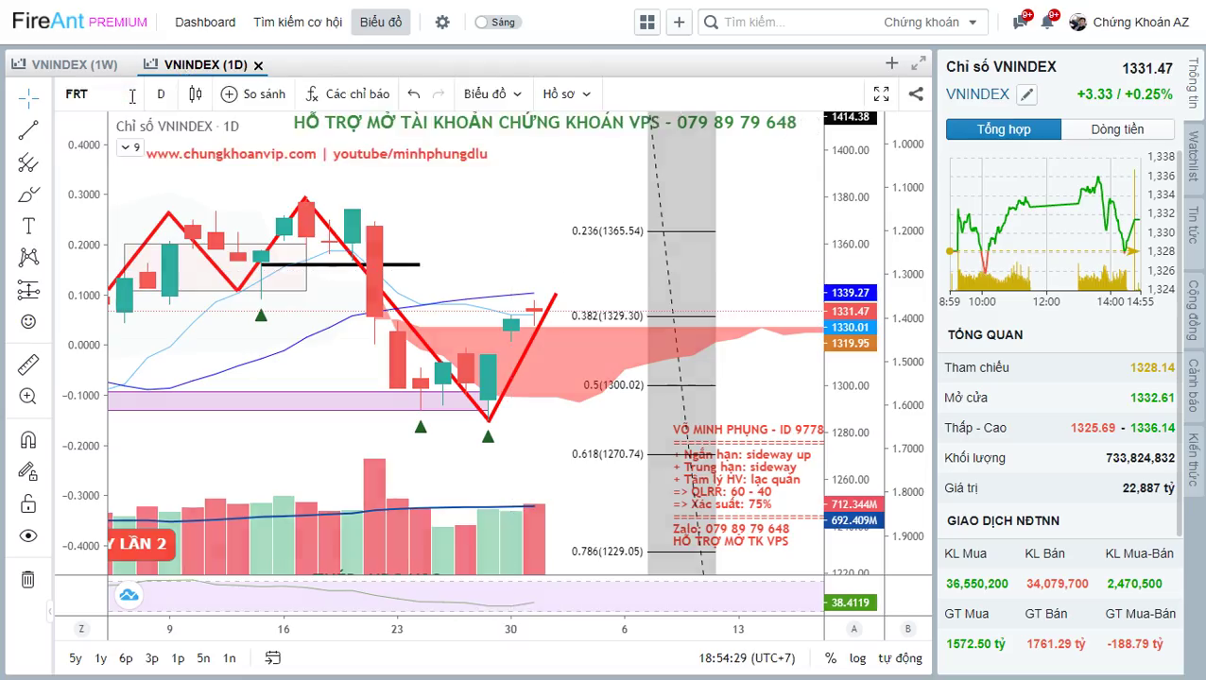
key(Return)
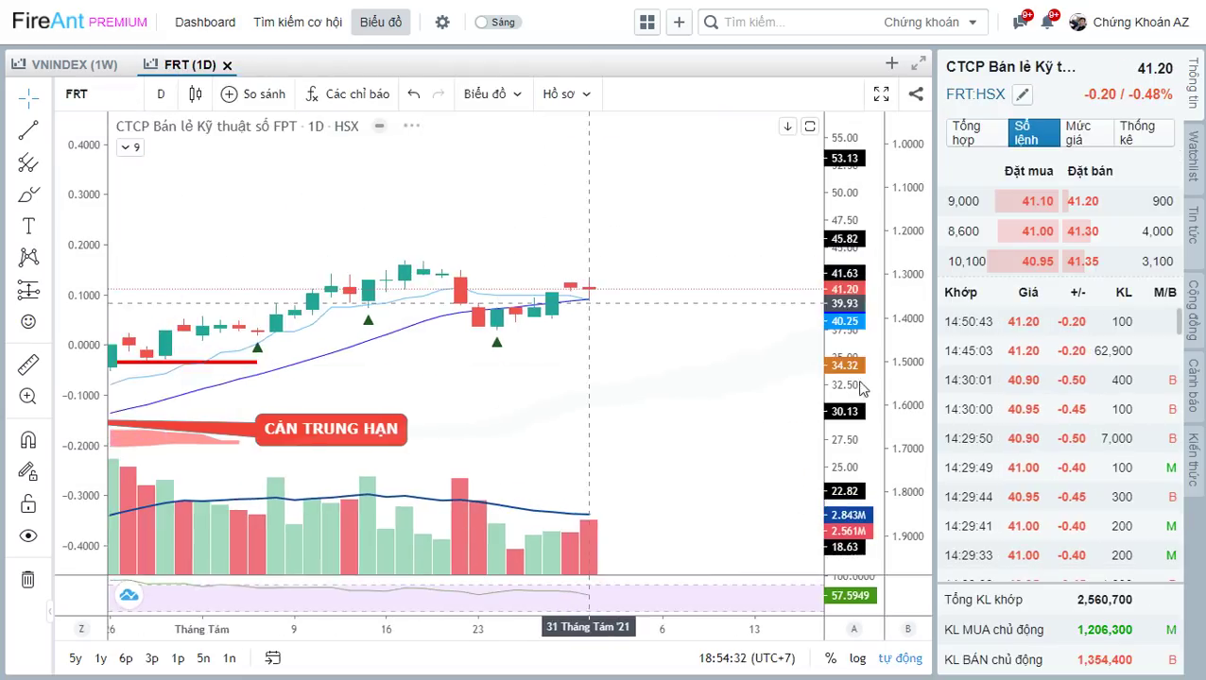
Write a circled 35 below the latest FRT candles, circle the last green candle's top, box the zone beneath the newest candle, and clear the marks.
drag(860, 387, 705, 326)
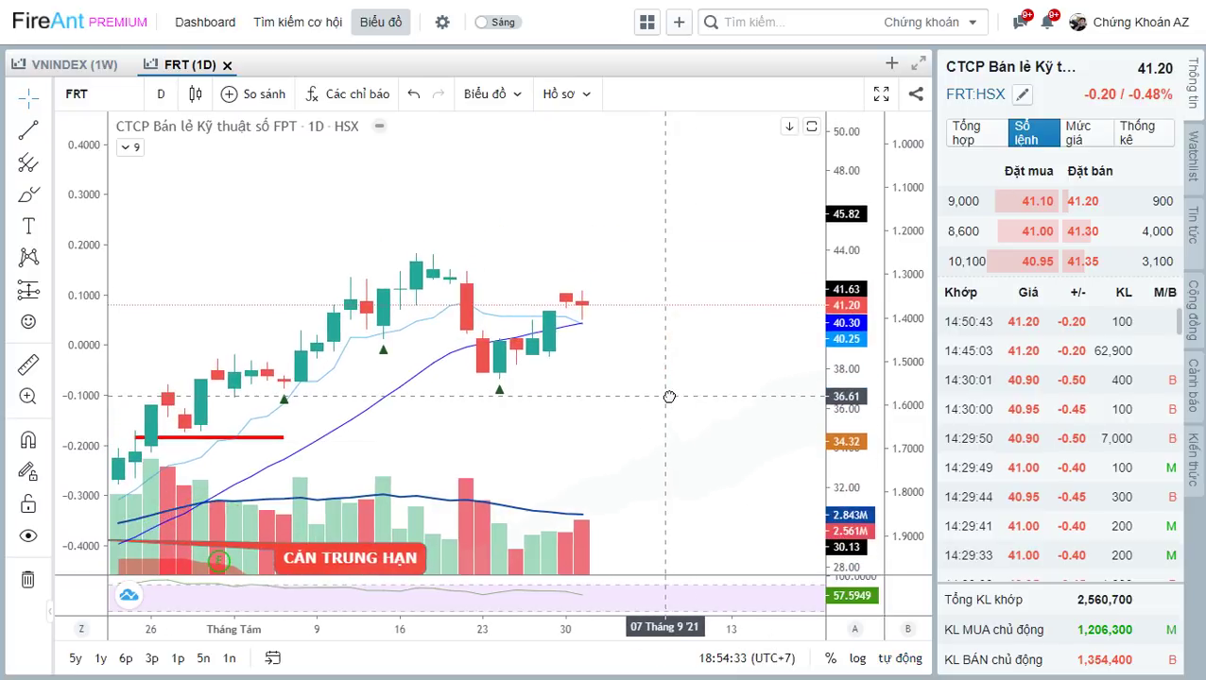
drag(669, 397, 669, 398)
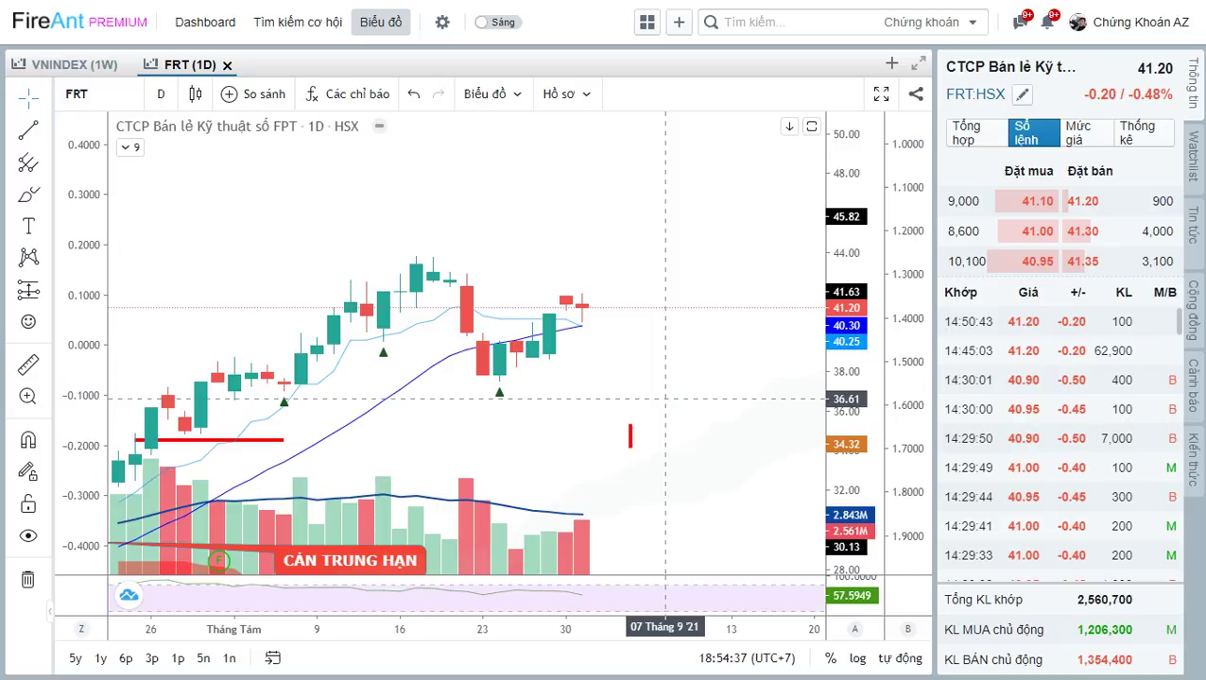
click(579, 417)
text(35)
mouse_move(613, 410)
mouse_down()
mouse_move(571, 438)
mouse_move(624, 416)
mouse_up()
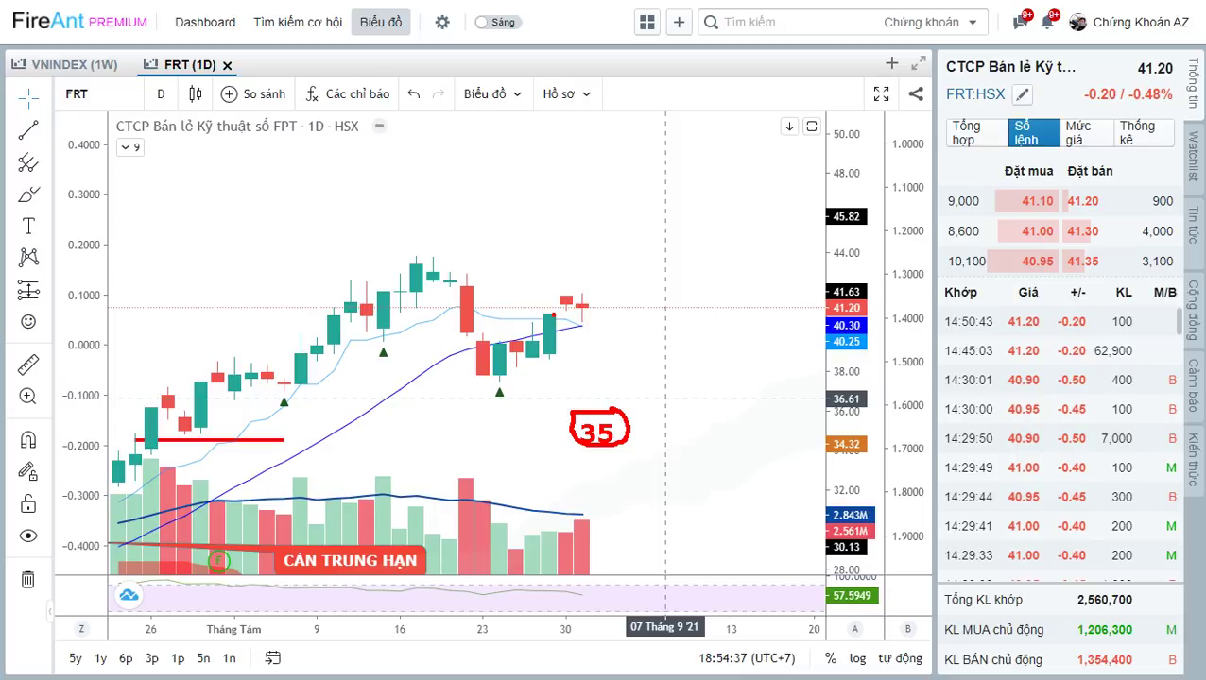
mouse_move(558, 304)
mouse_down()
mouse_move(557, 319)
mouse_move(560, 303)
mouse_move(652, 334)
mouse_up()
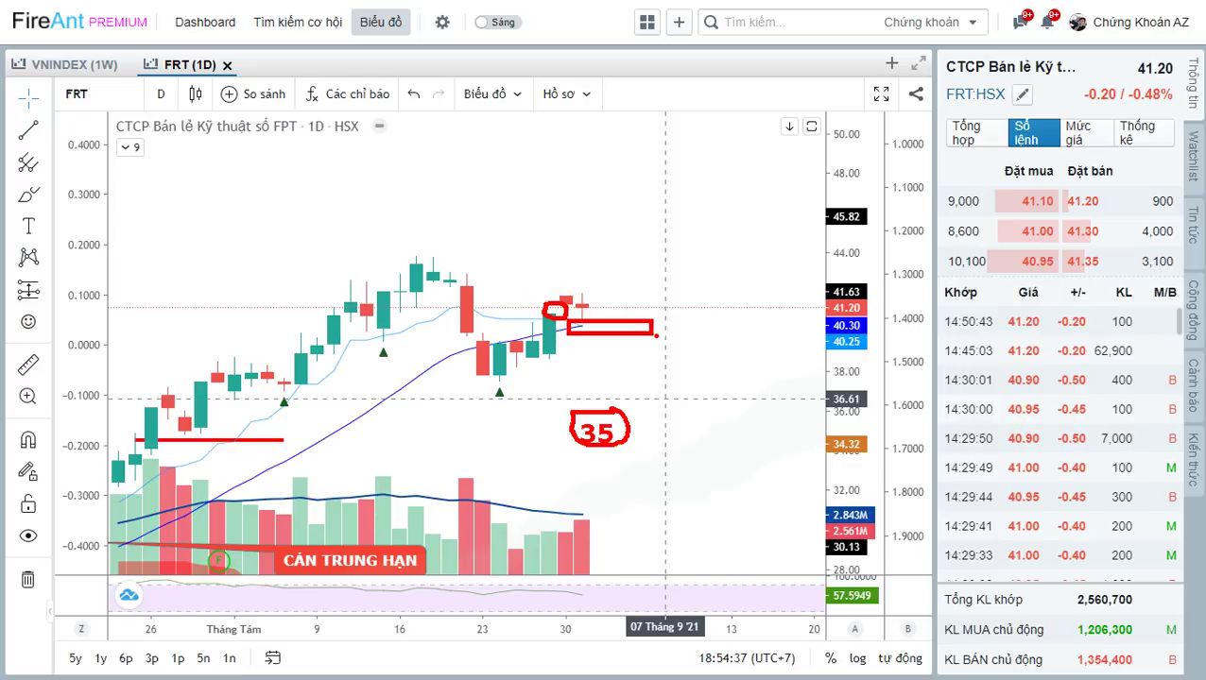
key(Escape)
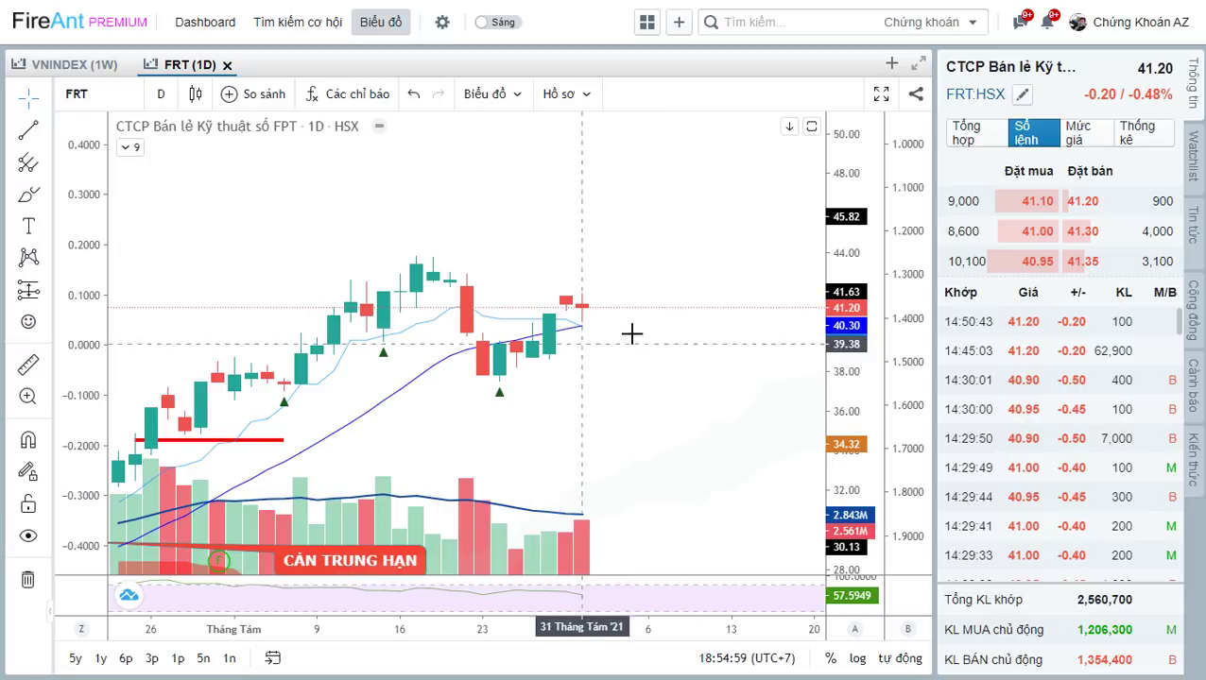
scroll(643, 331, down, 3)
scroll(662, 329, up, 1)
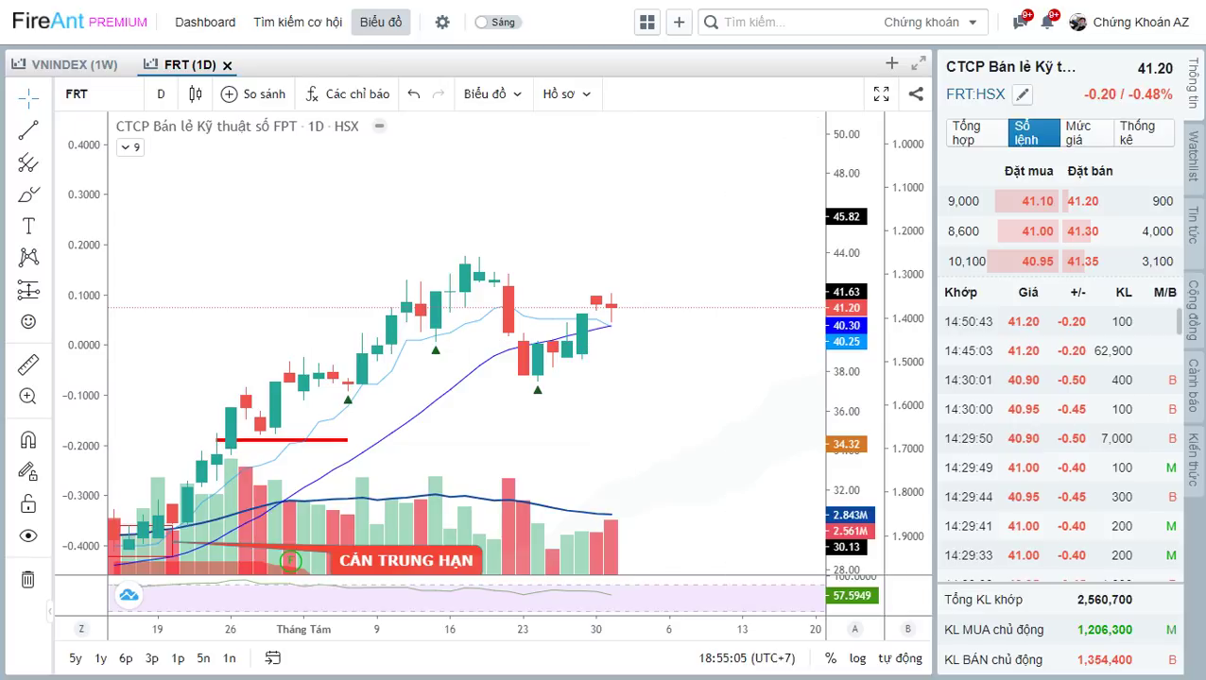
Switch to the Excel workbook and set the stock code on the VMP sheet to FRT.
key(alt+Tab)
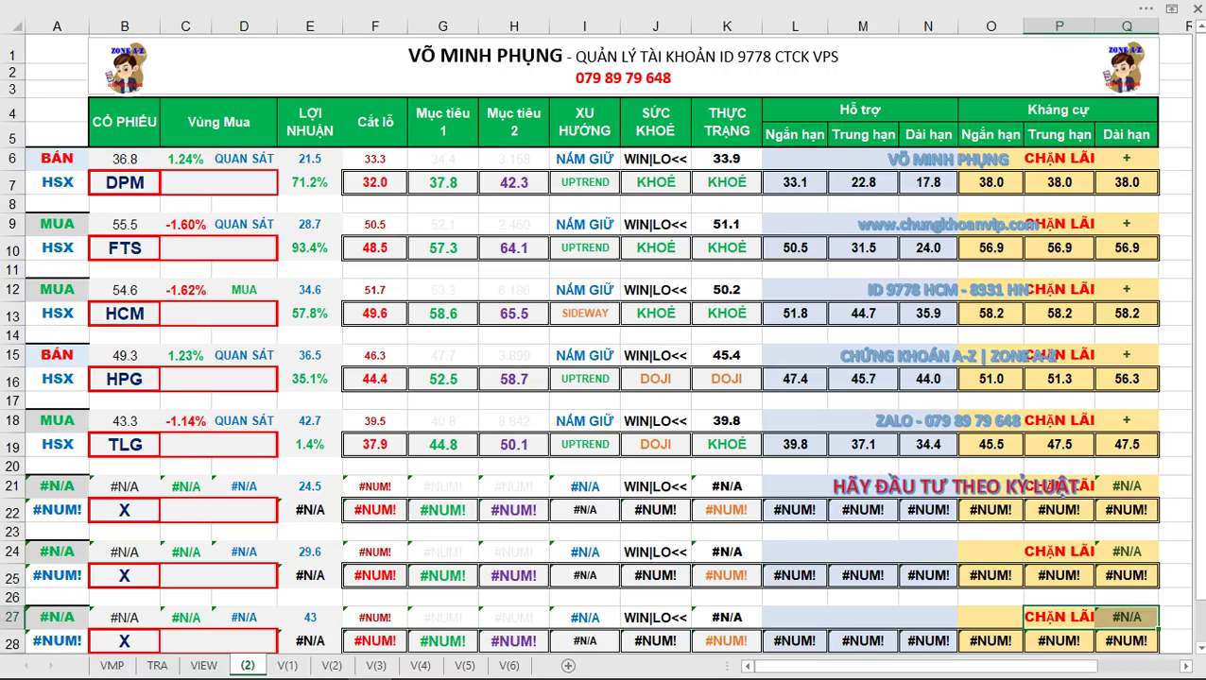
click(111, 665)
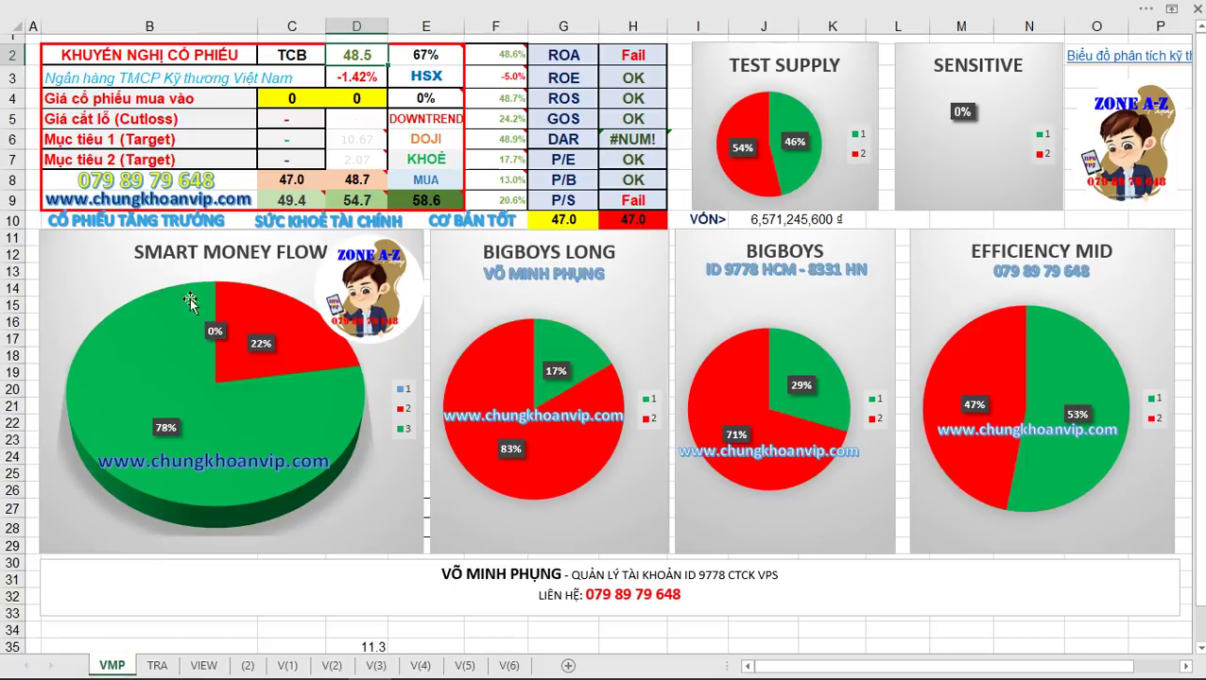
click(295, 57)
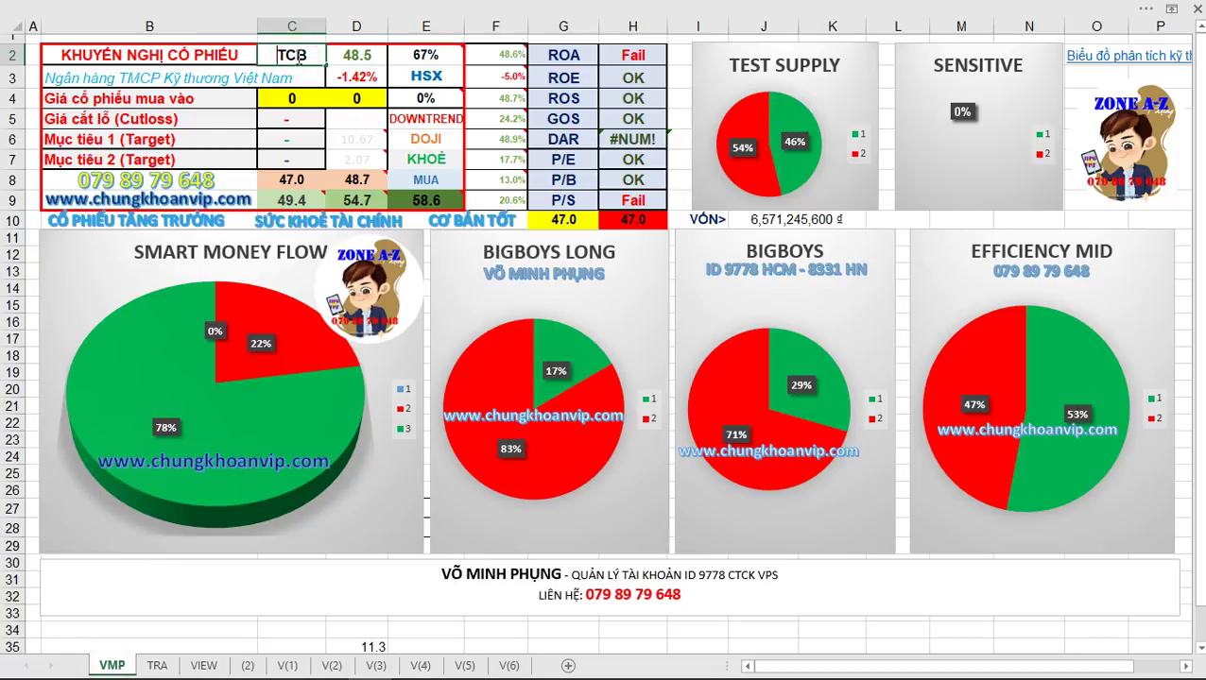
text(FRT)
key(Tab)
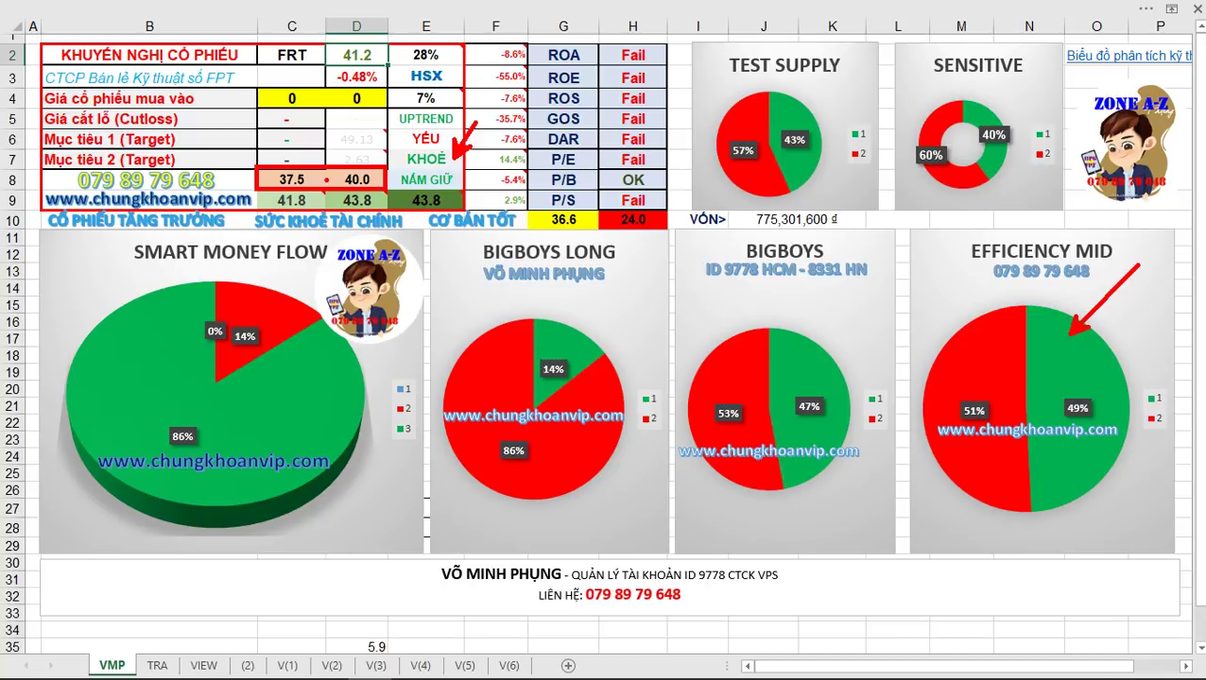
Clear the marks and enter 39 and 40 as FRT's buying prices in the Giá cổ phiếu mua vào row.
key(Escape)
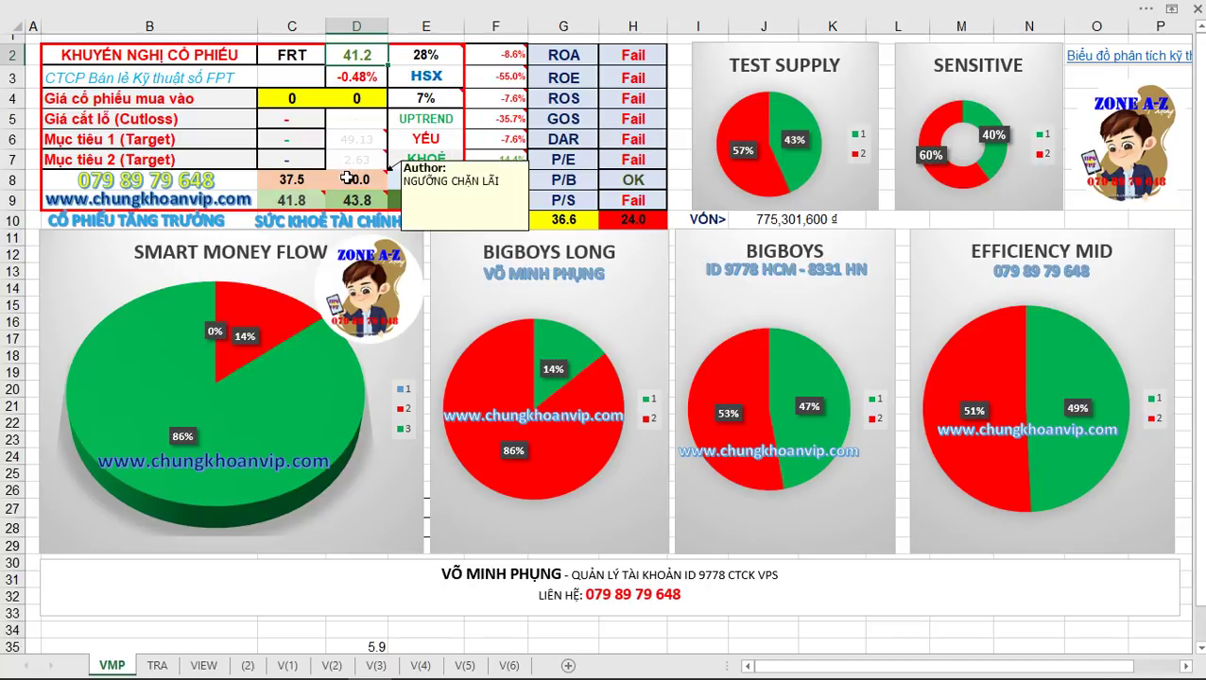
click(312, 103)
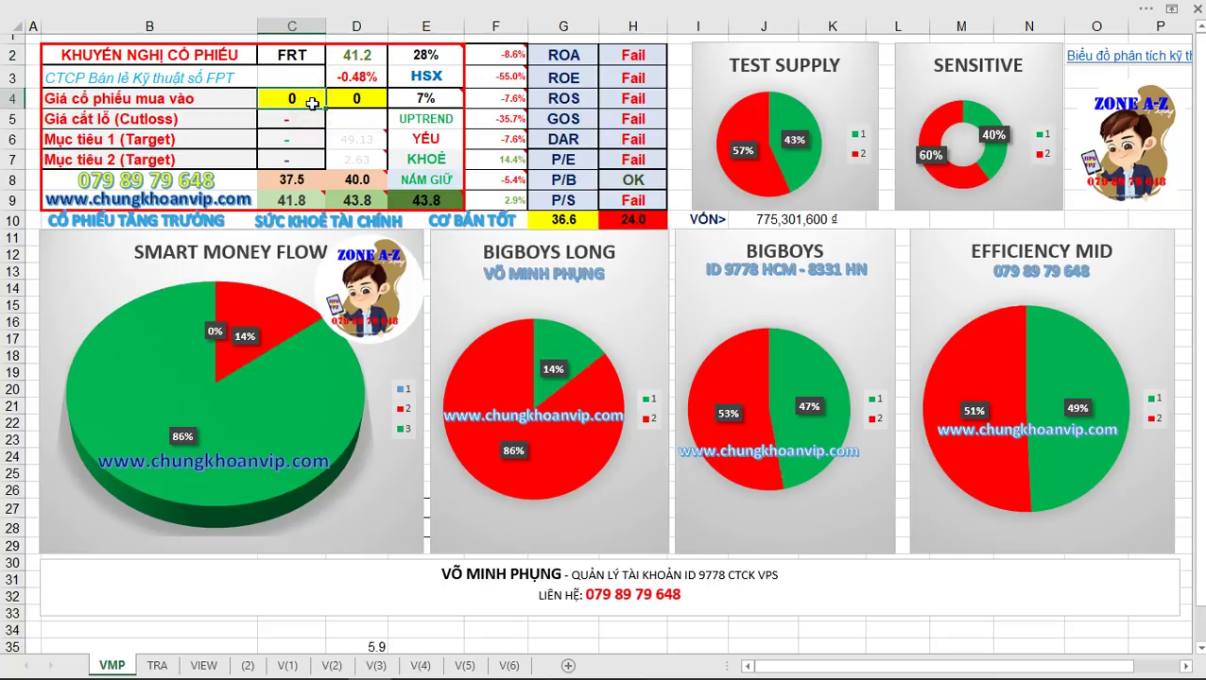
text(39)
key(Tab)
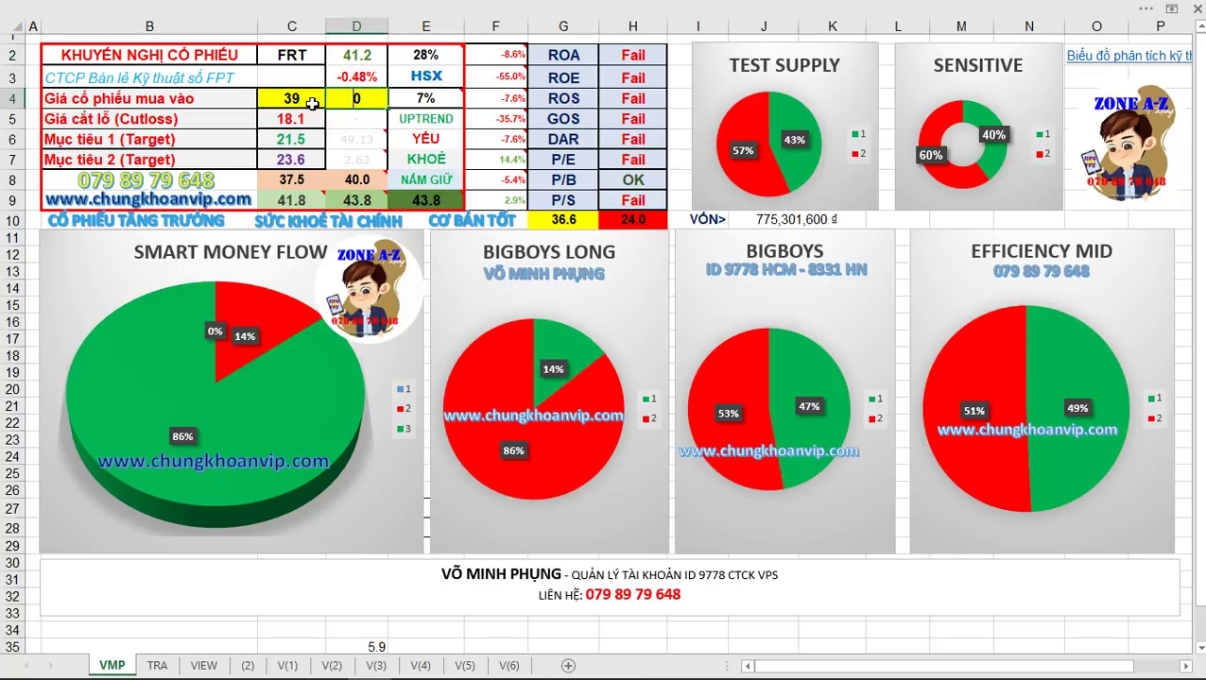
text(40)
key(Tab)
key(shift+Tab)
key(shift+Tab)
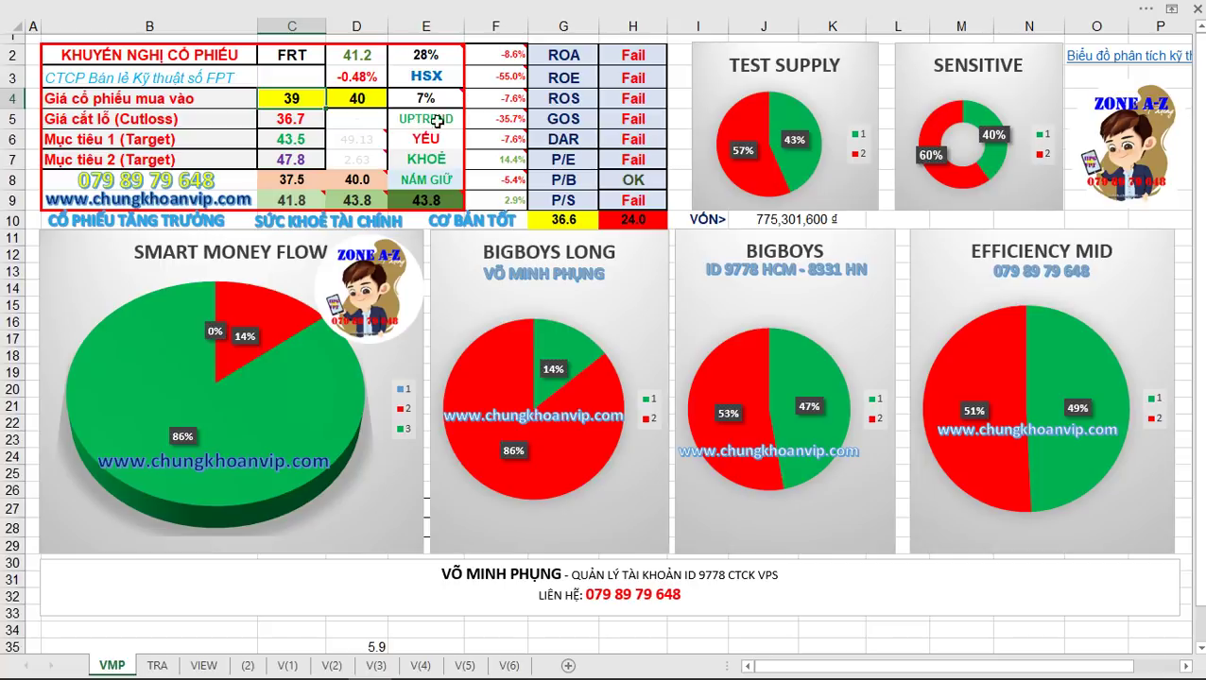
Switch to FireAnt and examine FRT's latest daily candles, comparing them with the recommendation on the Excel VMP sheet.
mouse_move(477, 118)
key(alt+Tab)
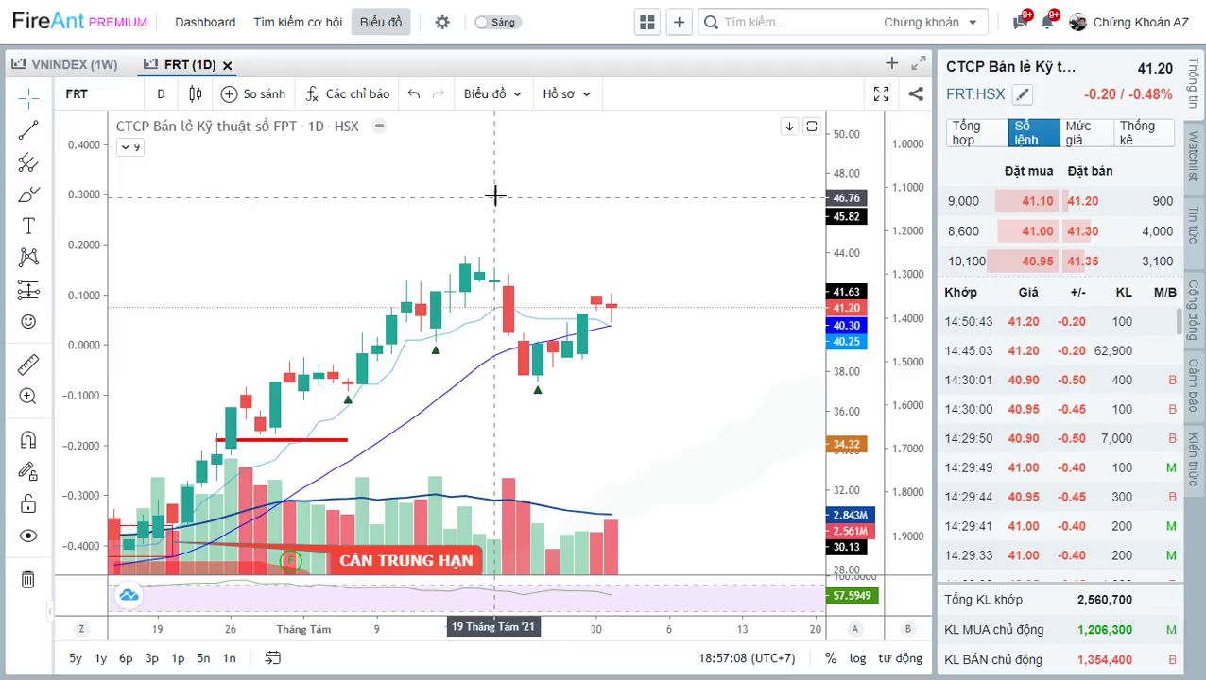
drag(634, 260, 620, 220)
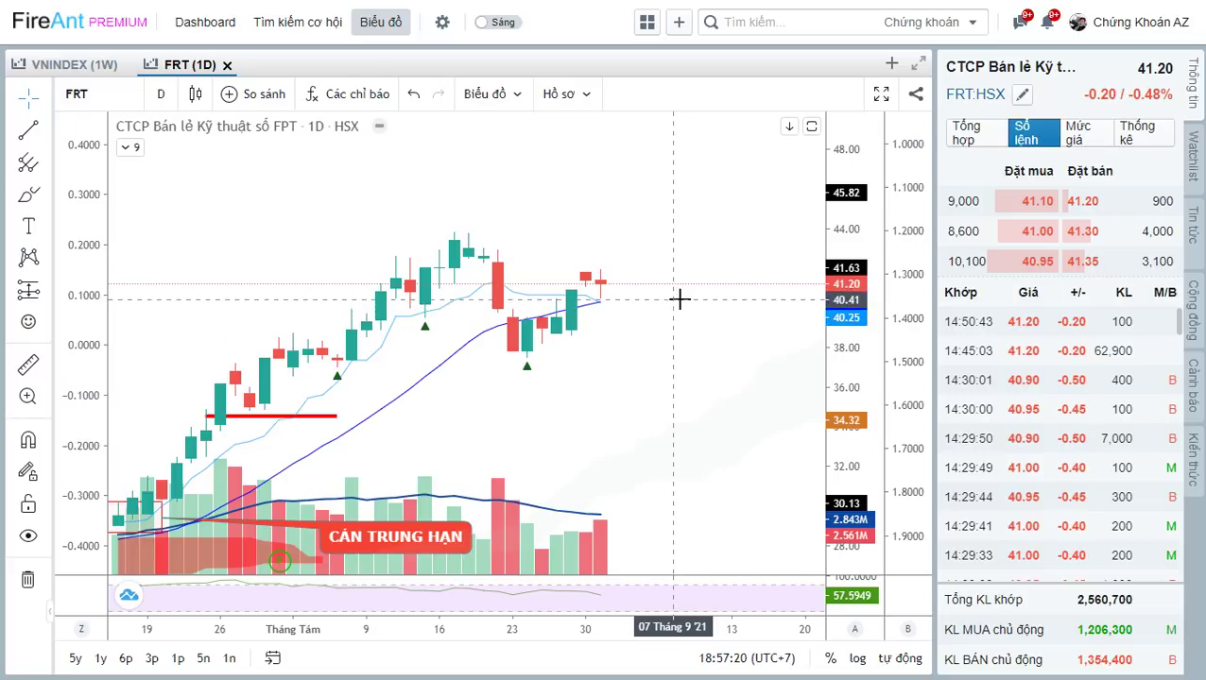
scroll(682, 312, down, 1)
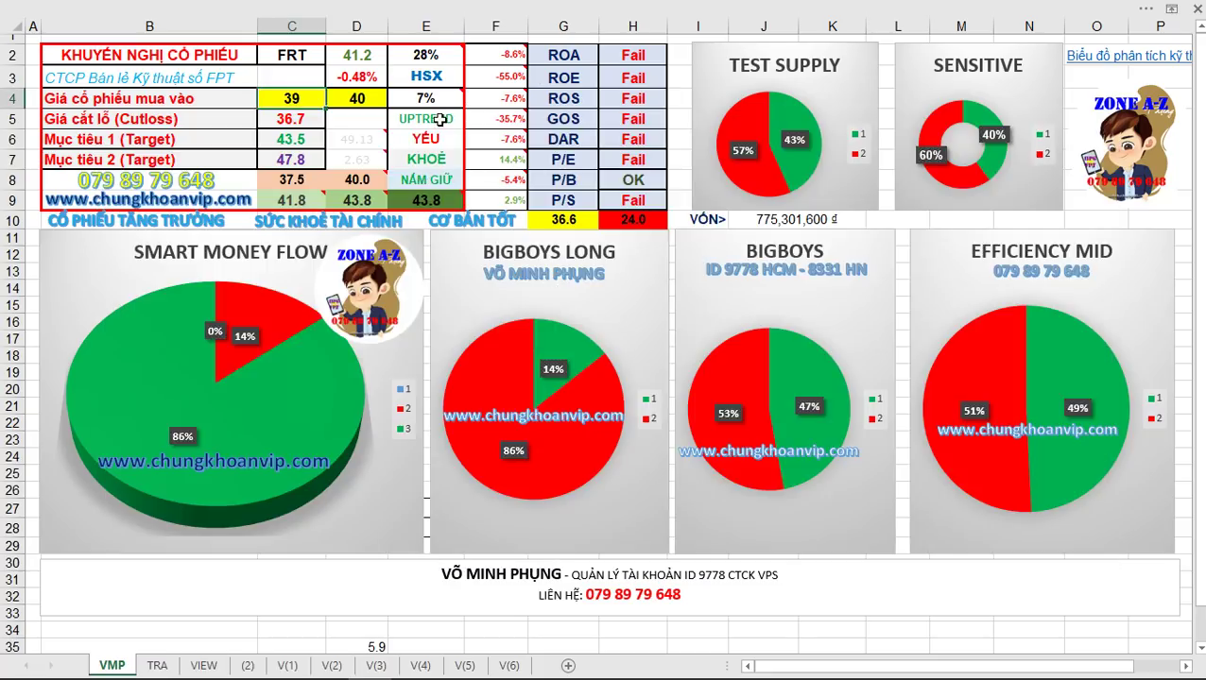
key(alt+Tab)
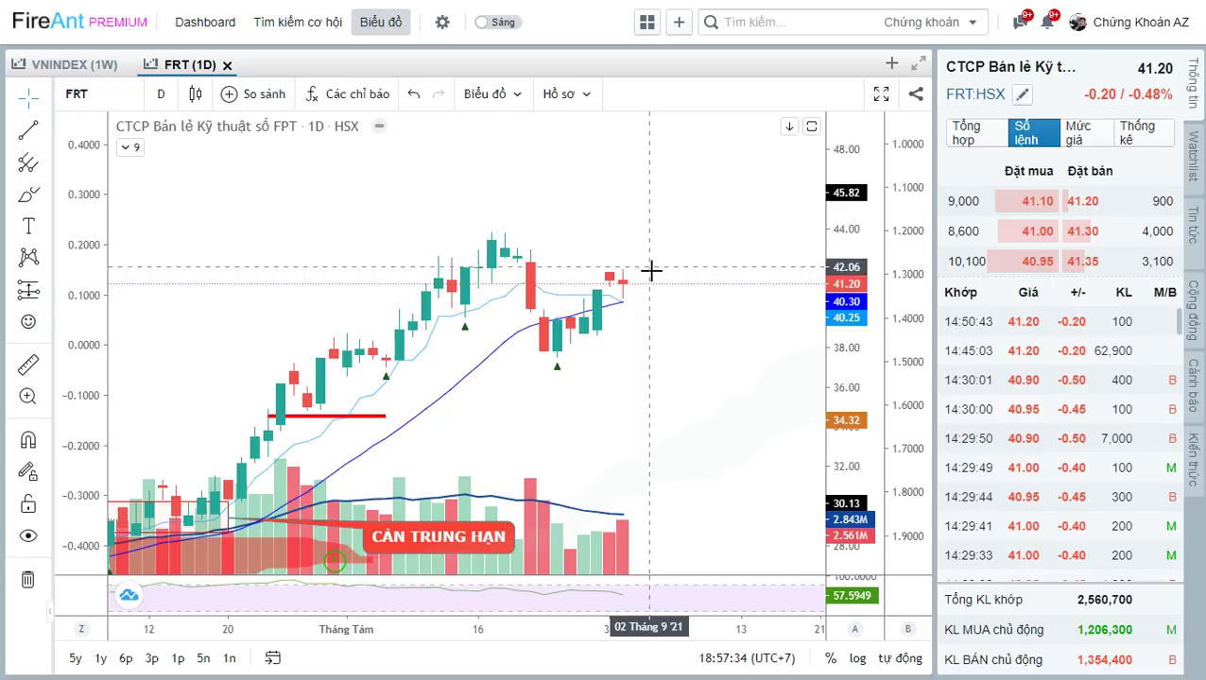
click(639, 400)
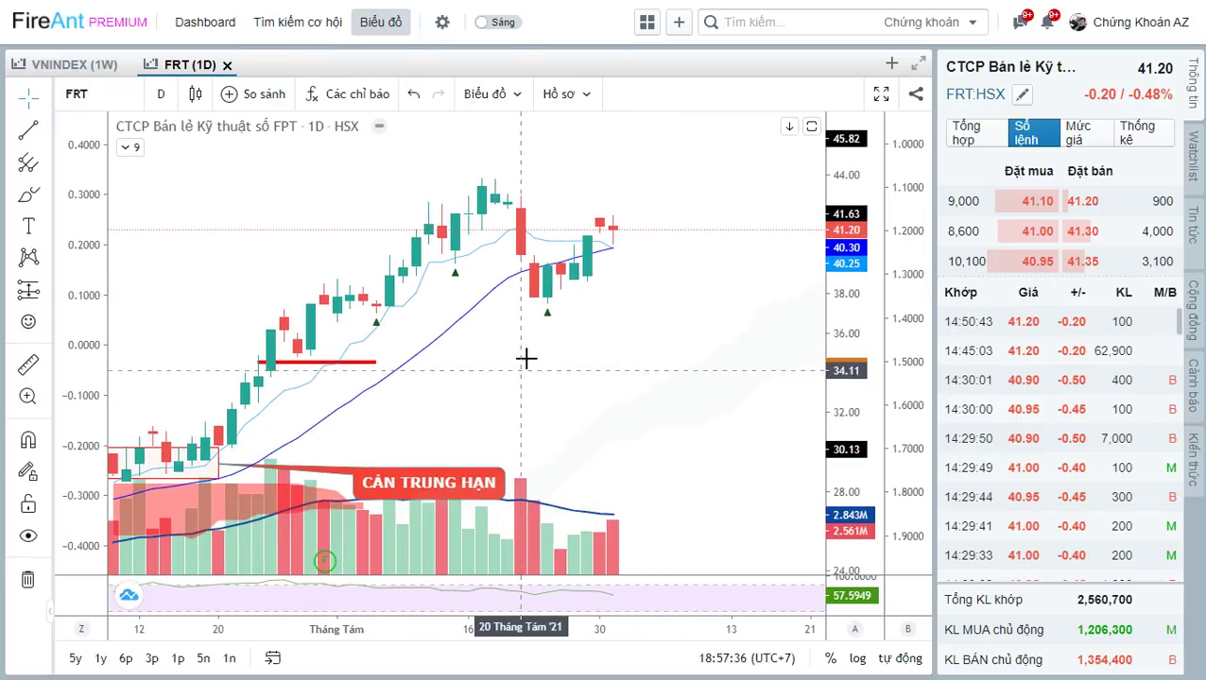
Switch to YouTube Studio and like and heart the "Chào Minh Phụng" comment and the "Cảm ơn anh Phụng" comment above it.
key(alt+Tab)
key(alt+Tab)
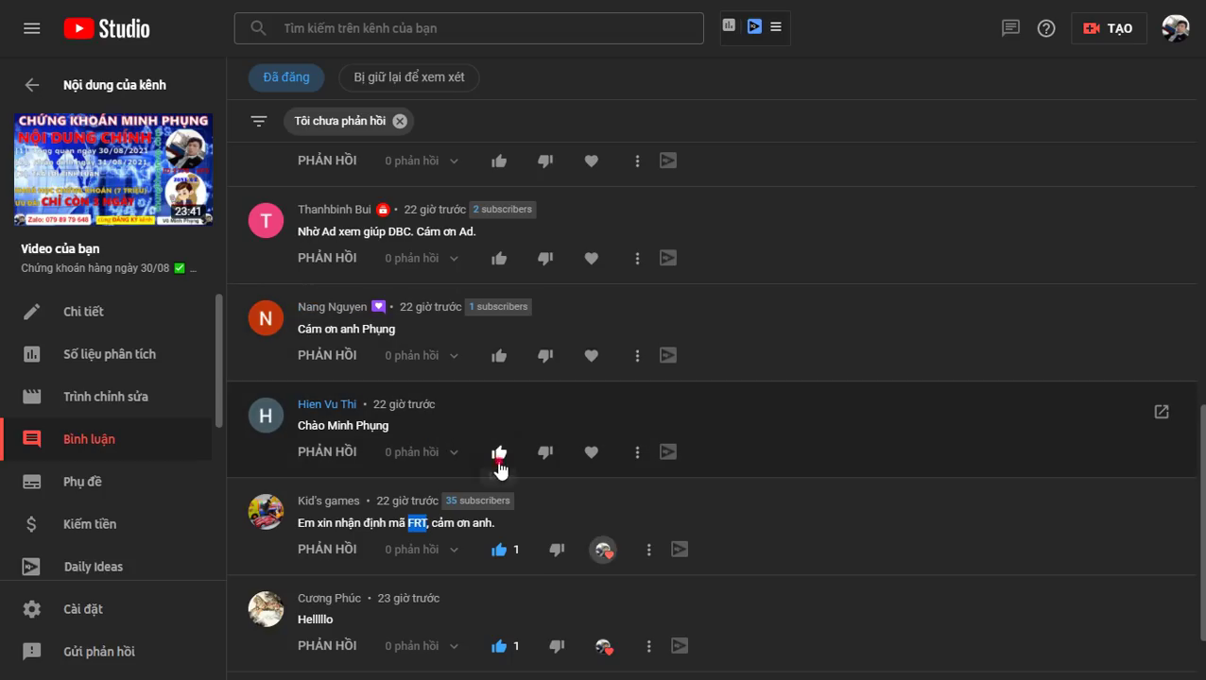
click(499, 451)
click(615, 461)
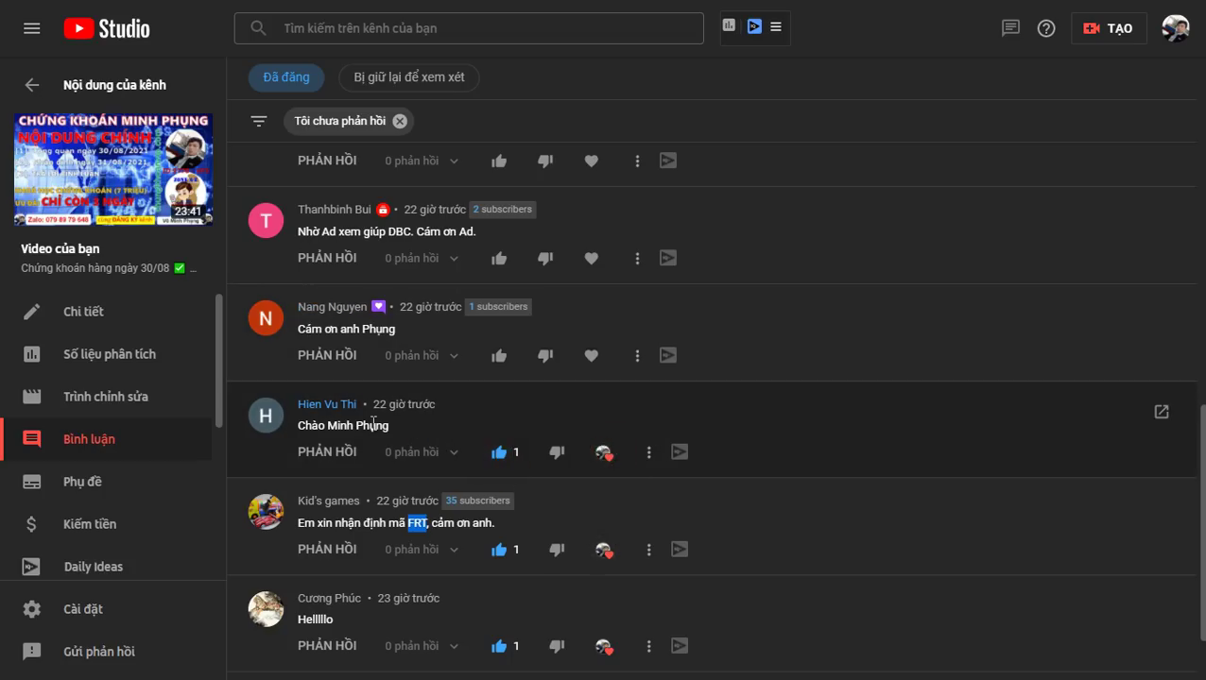
scroll(369, 422, up, 1)
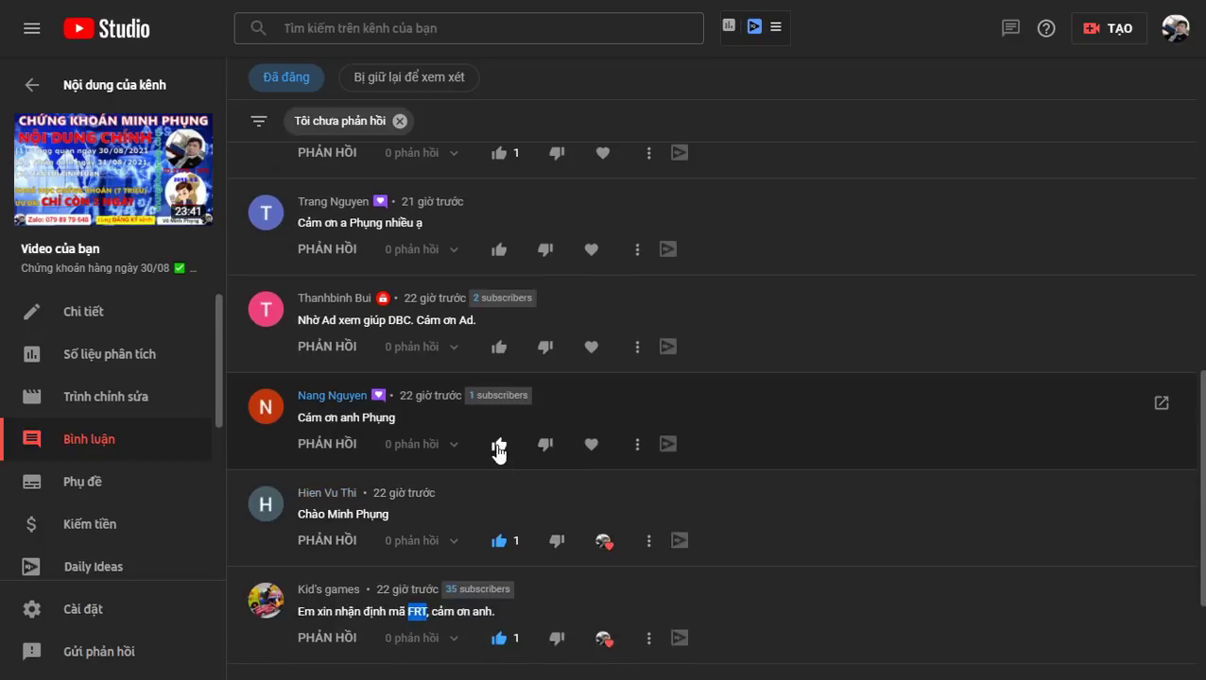
click(499, 444)
click(596, 445)
Copy the stock code DBC from the viewer's request, and like and heart that comment.
scroll(602, 446, up, 1)
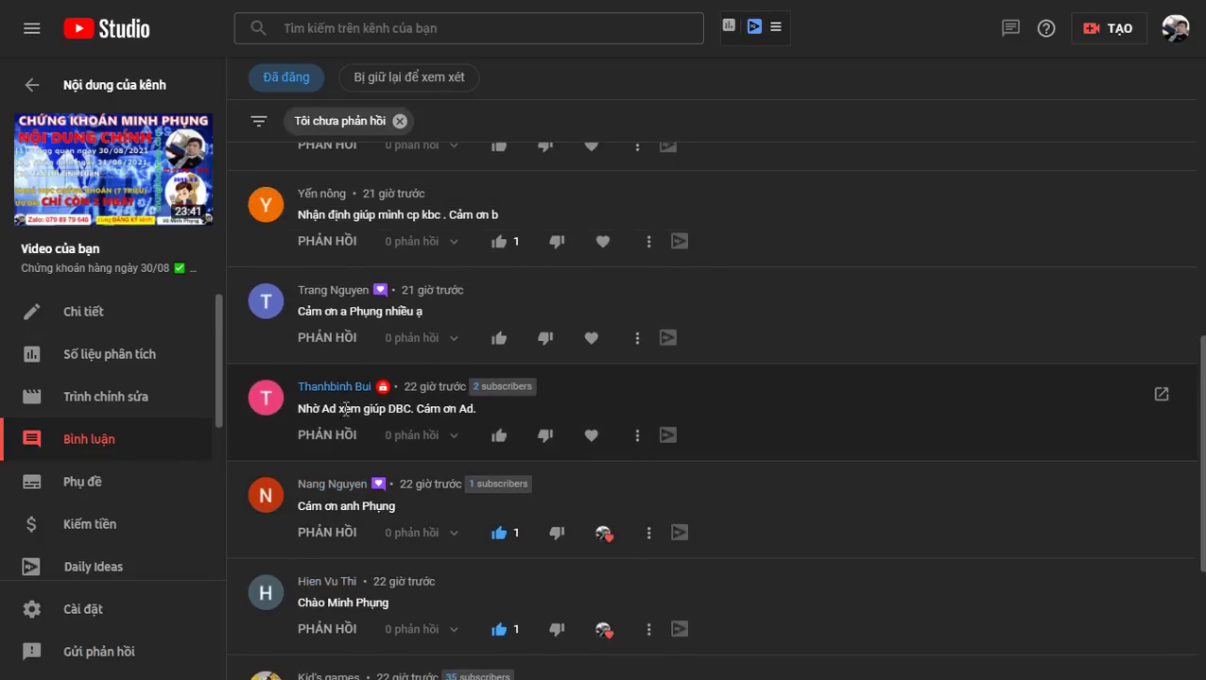
double_click(395, 410)
key(ctrl+c)
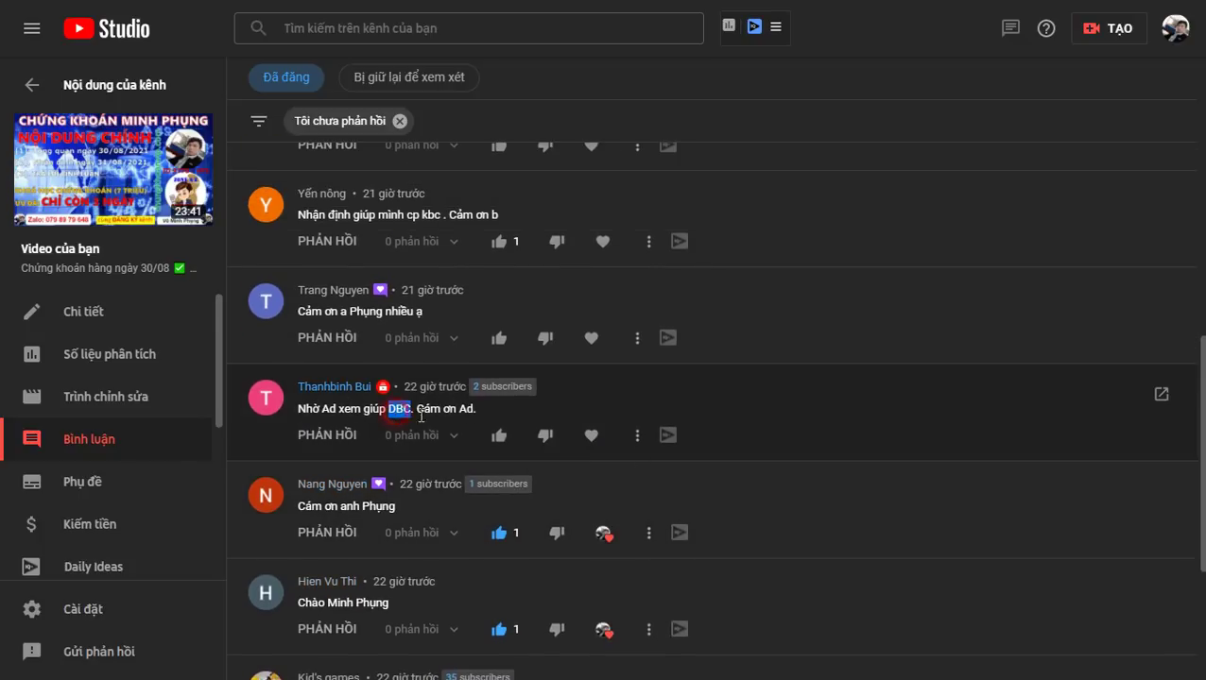
click(499, 436)
click(606, 438)
Switch to FireAnt and load the DBC stock in the daily chart.
key(alt+Tab)
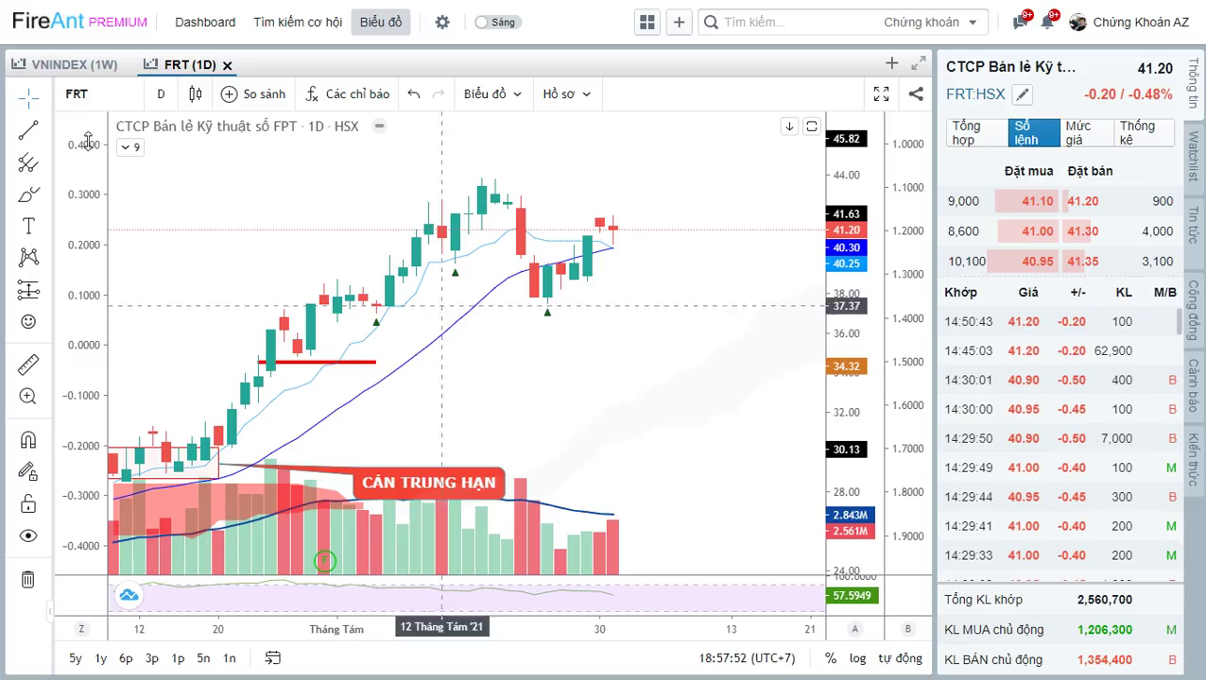
click(98, 95)
key(ctrl+v)
key(Return)
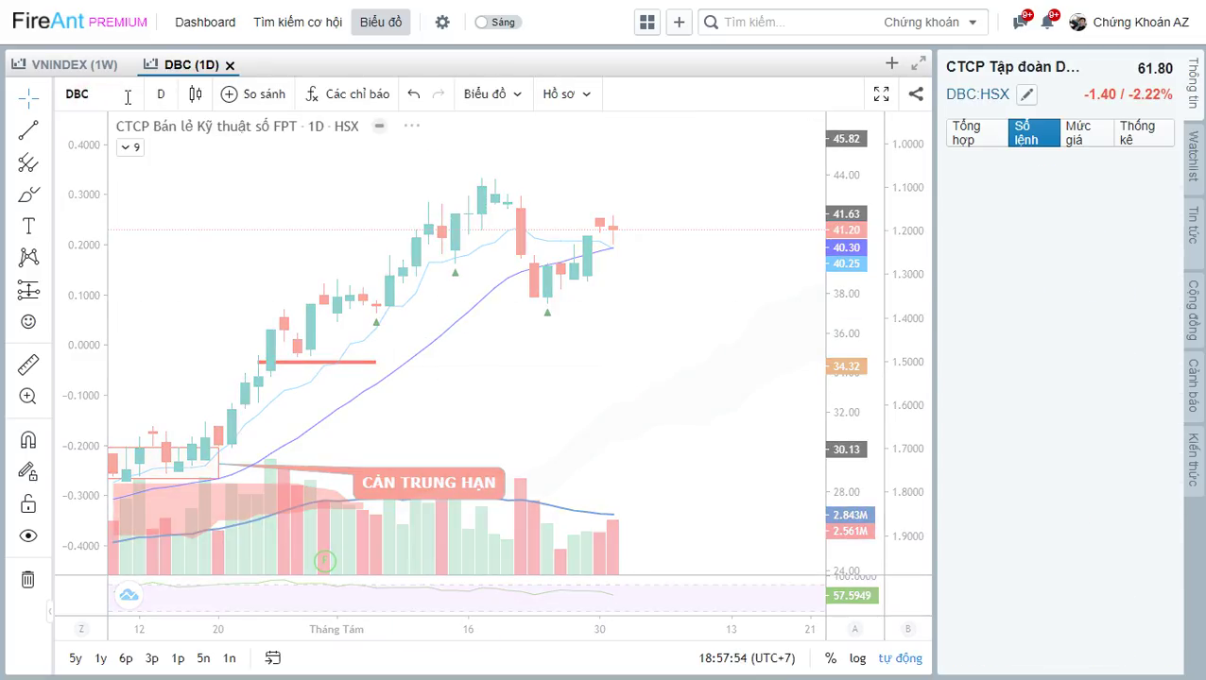
scroll(283, 256, down, 3)
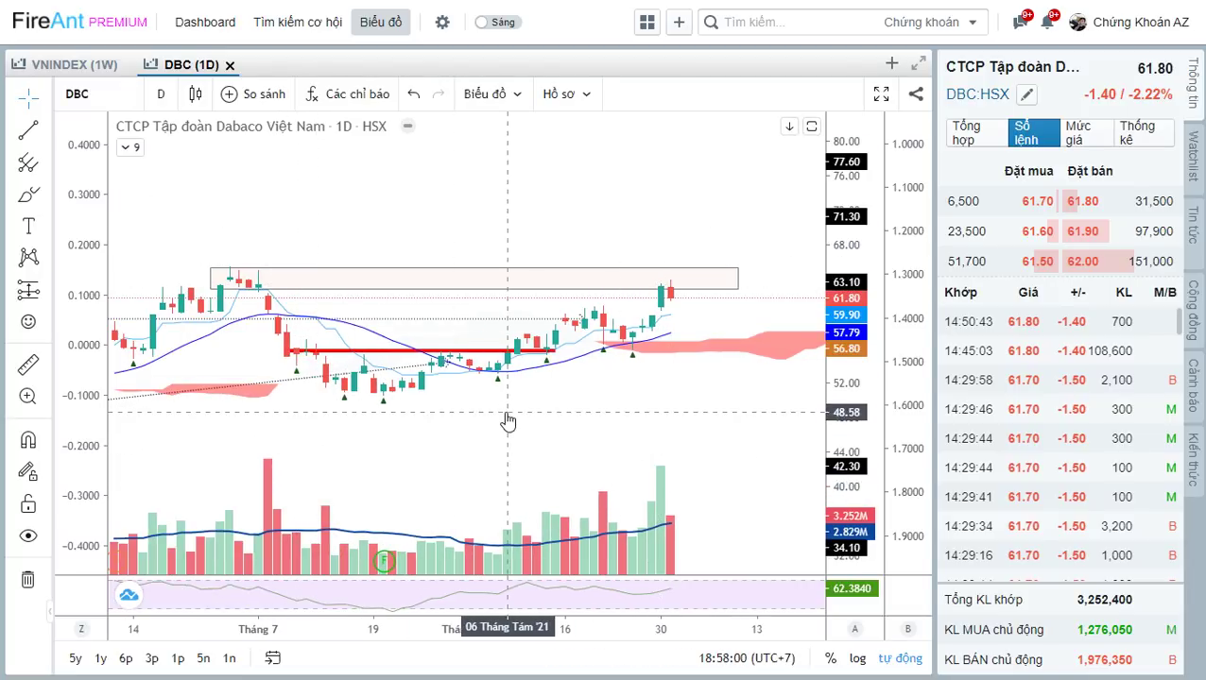
Write a circled 57 on the red support cloud below DBC's latest candles, and clear the mark.
click(702, 321)
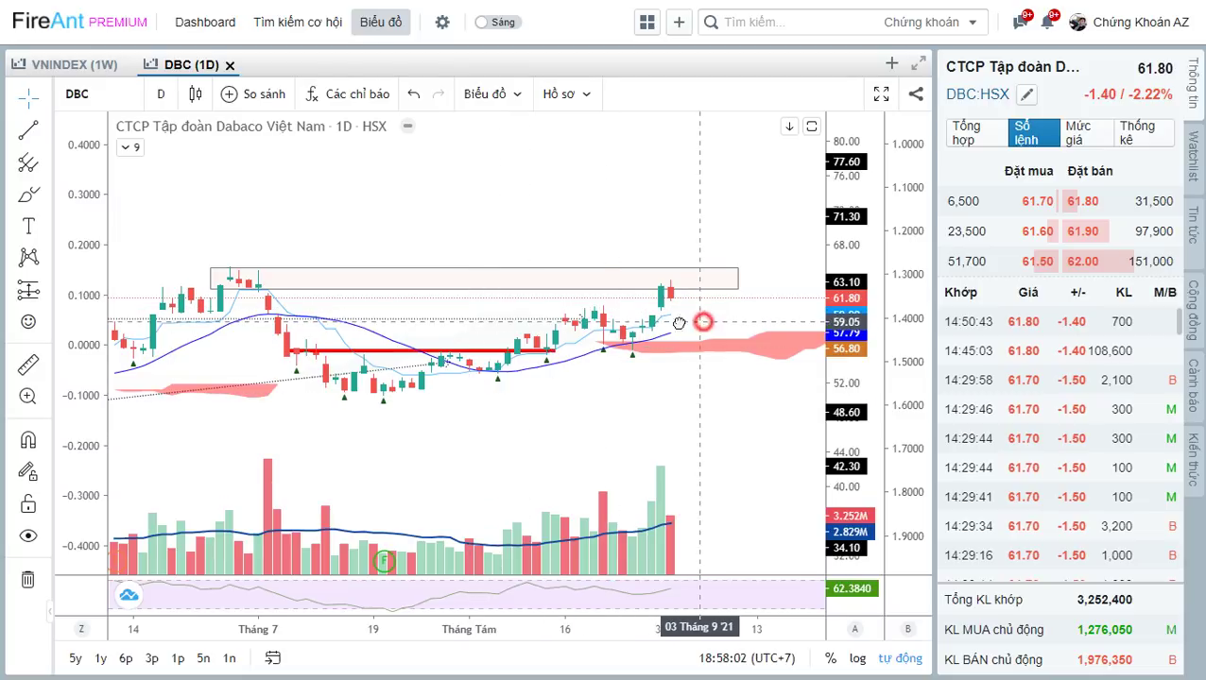
drag(702, 321, 592, 337)
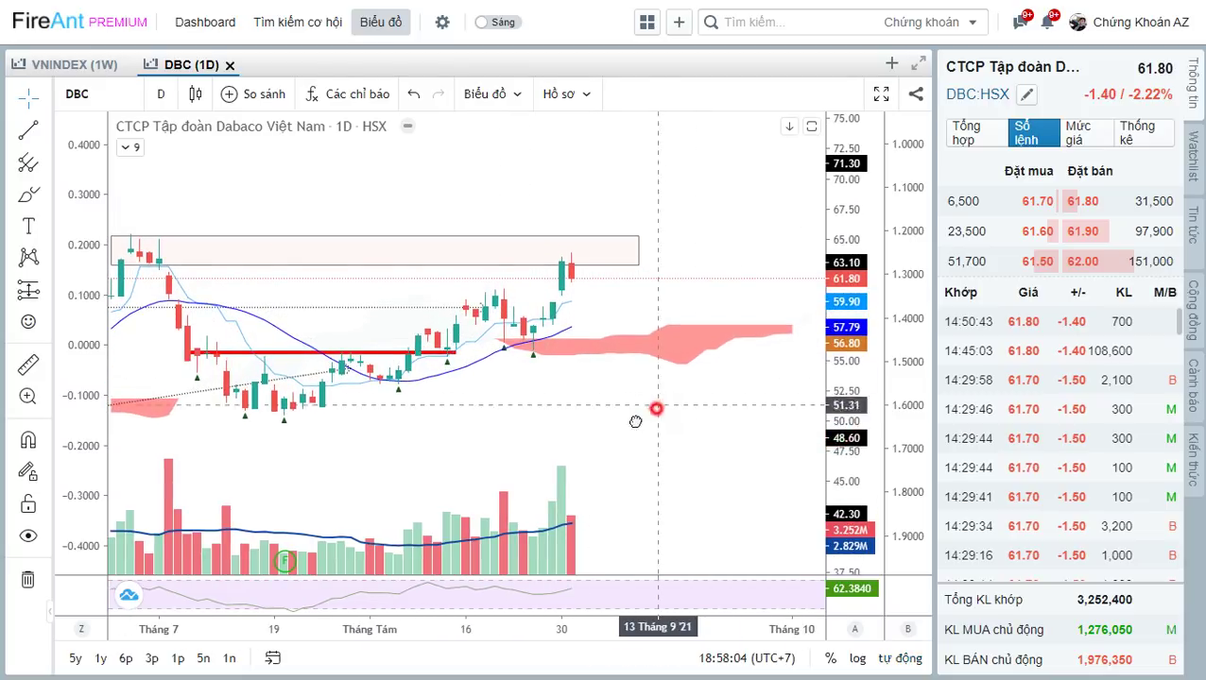
drag(656, 408, 608, 429)
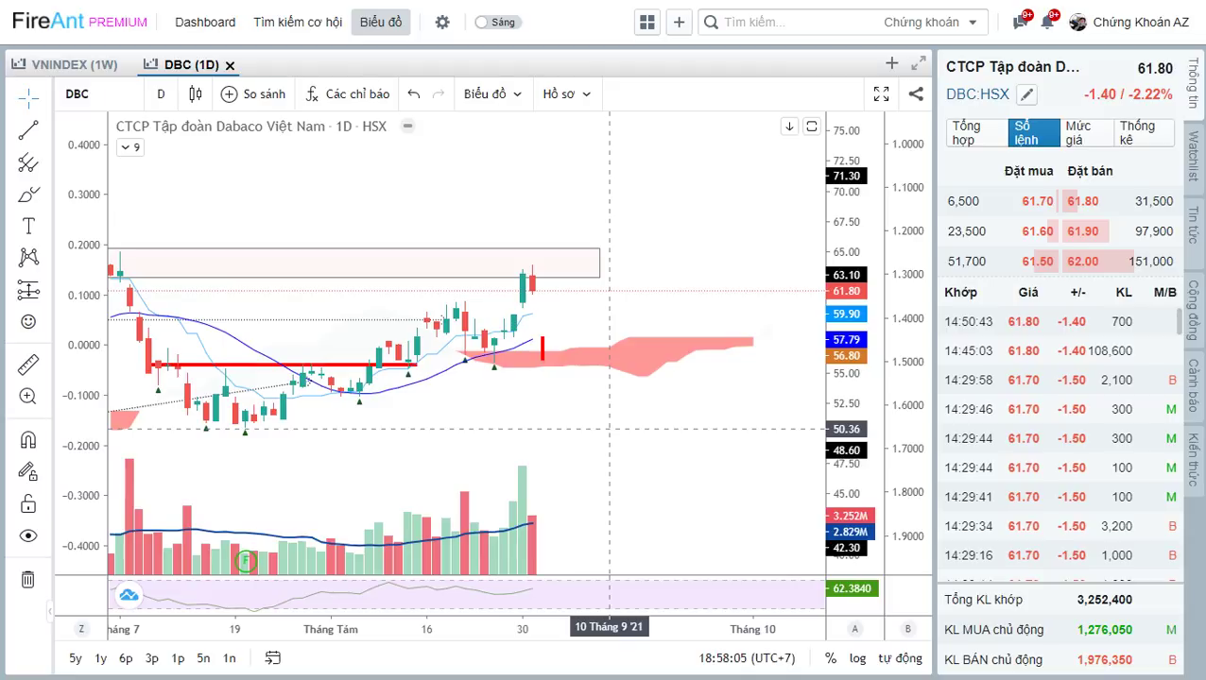
text(56)
key(BackSpace)
text(7)
mouse_move(570, 335)
mouse_down()
mouse_move(548, 329)
mouse_move(522, 371)
mouse_move(578, 340)
mouse_up()
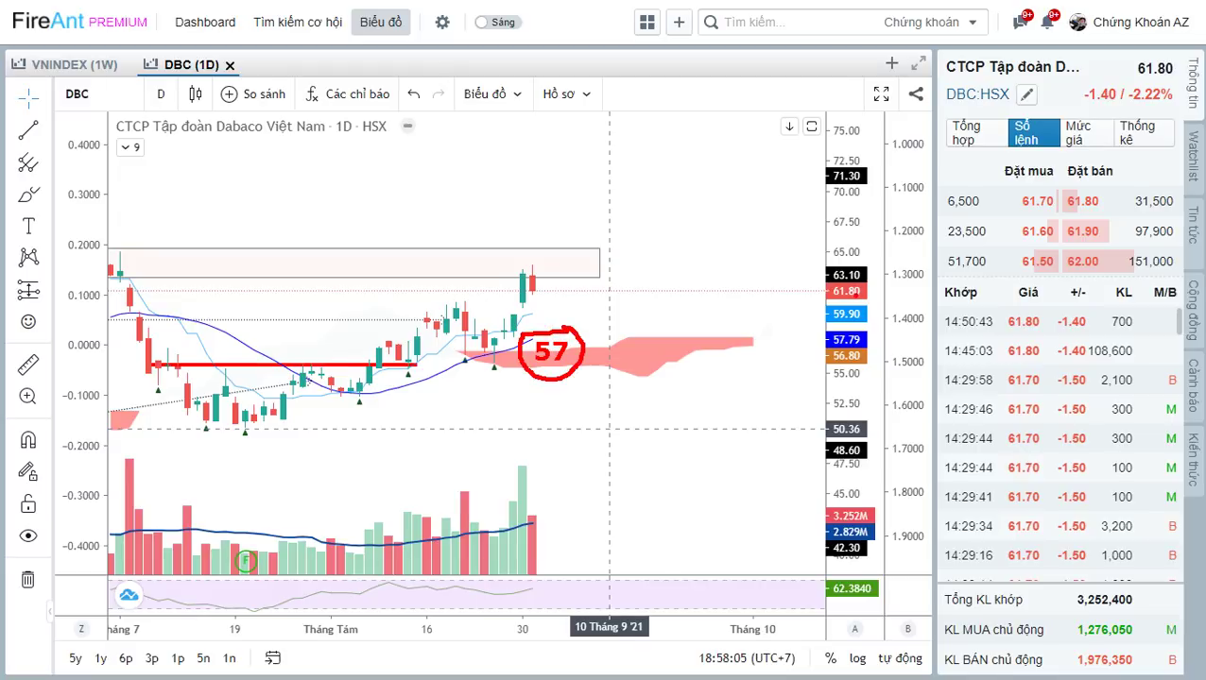
scroll(645, 263, down, 3)
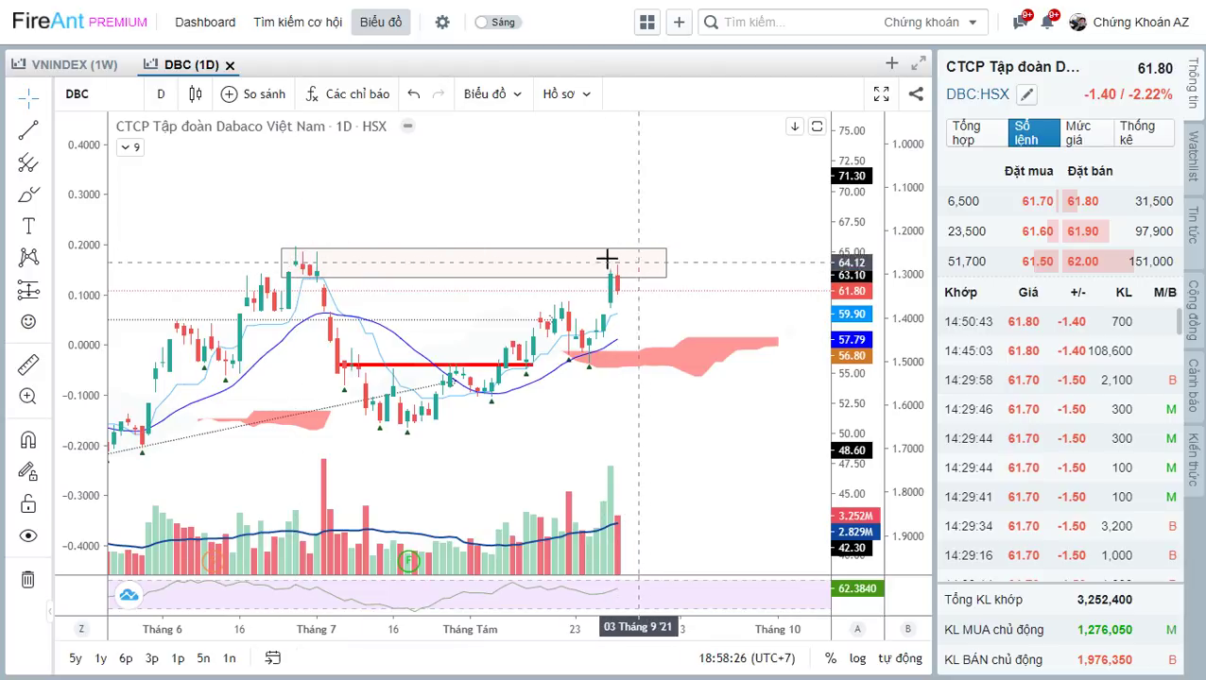
Review DBC's latest candles, and switch to the Excel workbook to set the VMP sheet's stock code to DBC.
scroll(625, 272, up, 1)
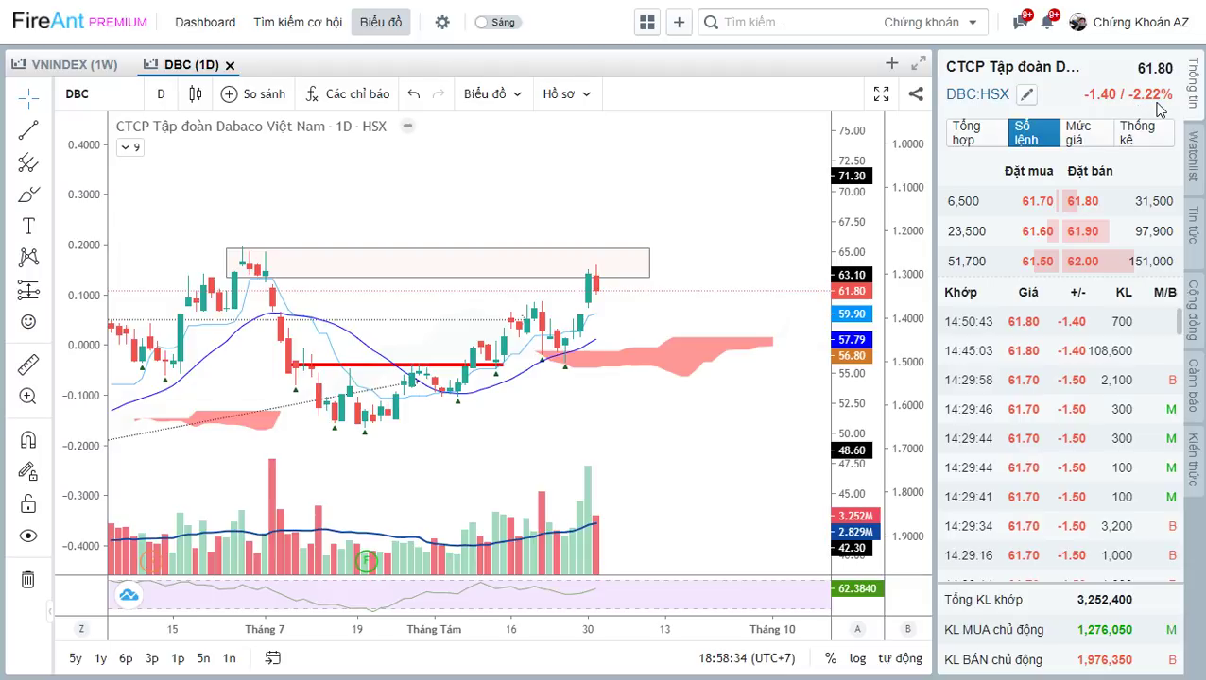
scroll(806, 341, up, 1)
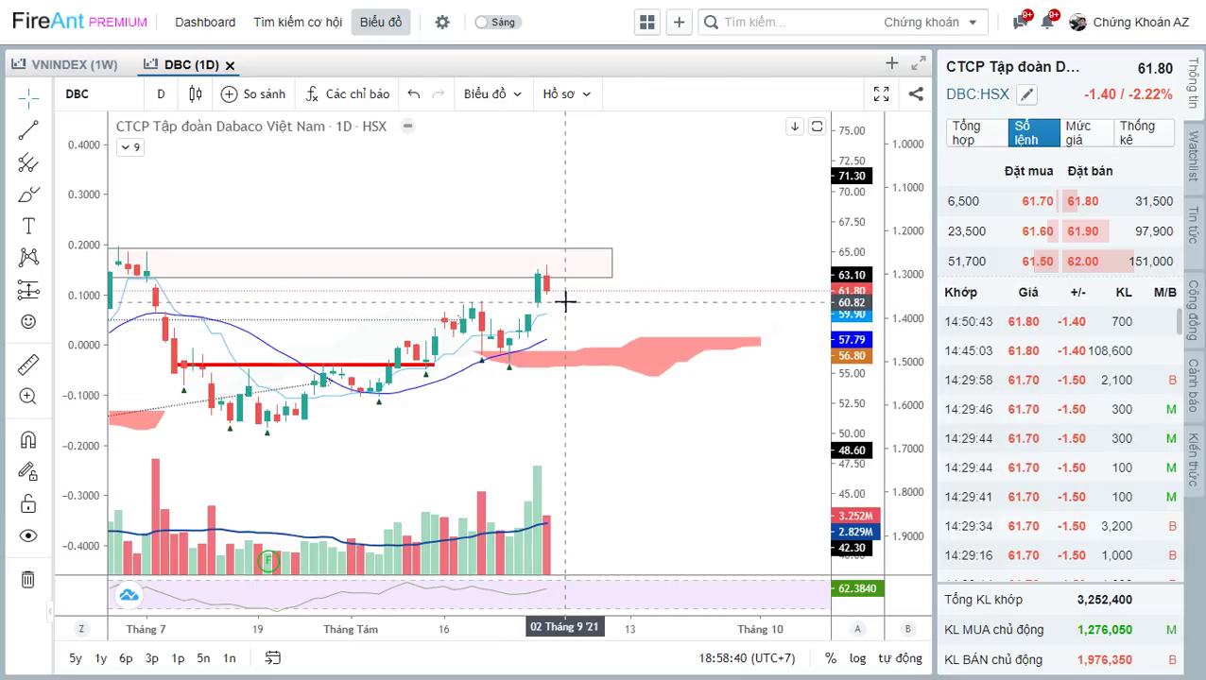
scroll(571, 303, up, 1)
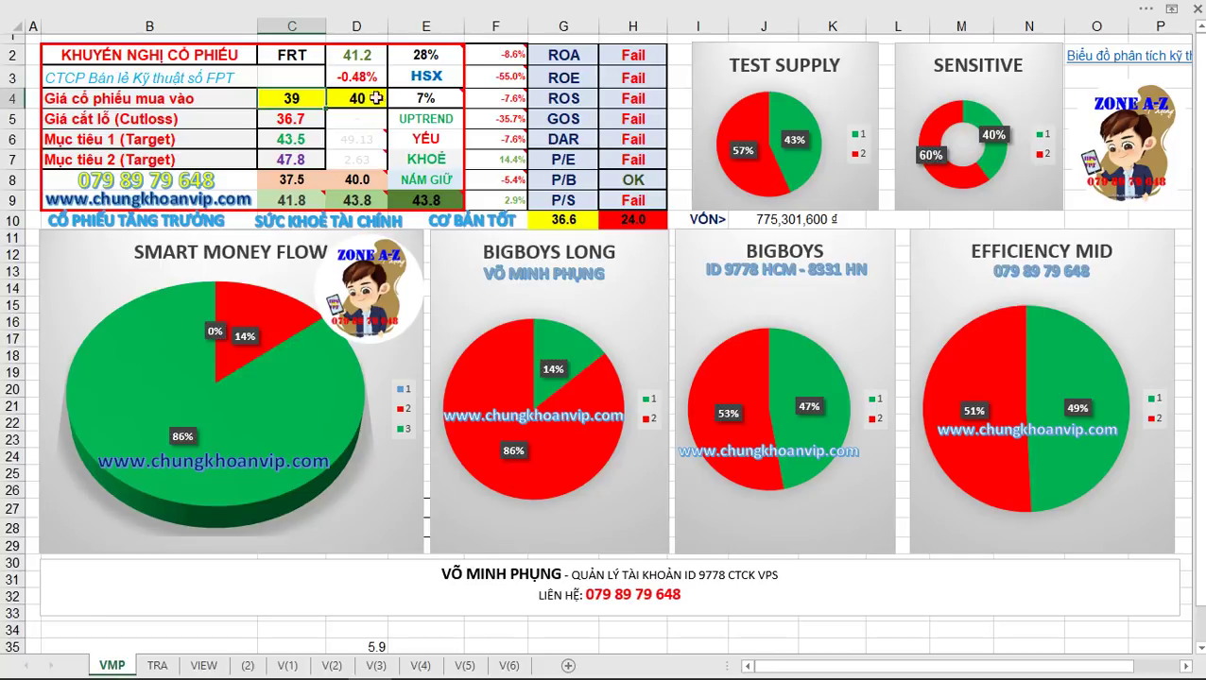
click(287, 55)
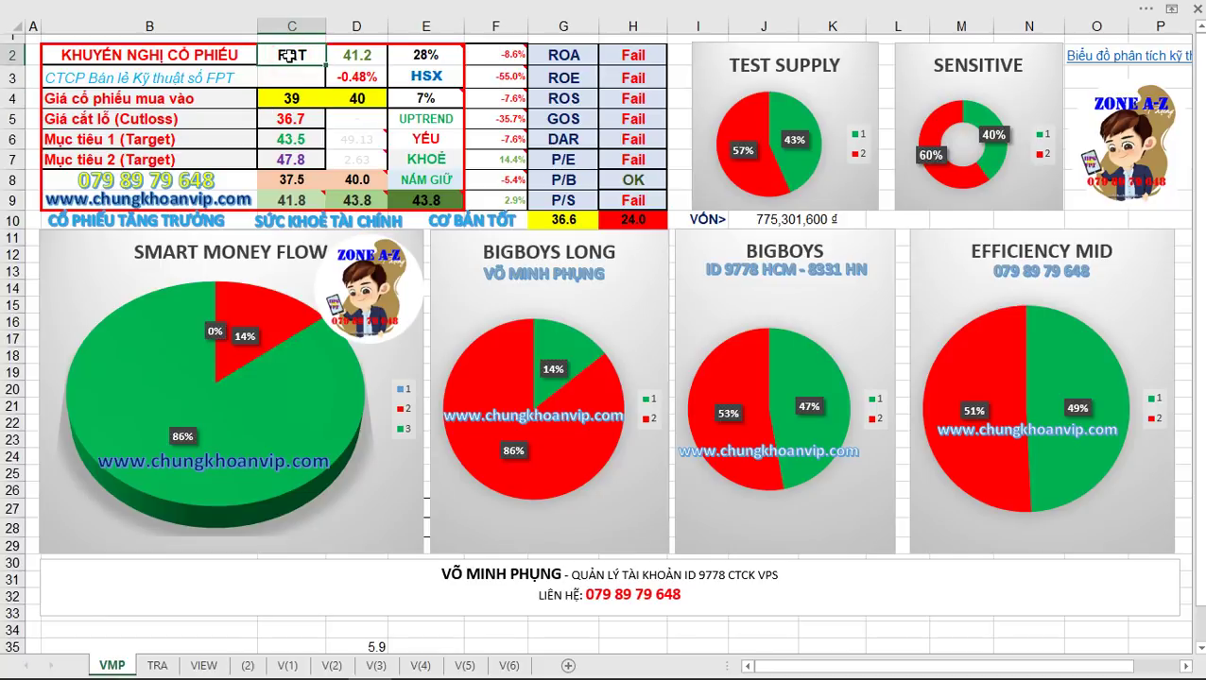
text(DBC)
key(Return)
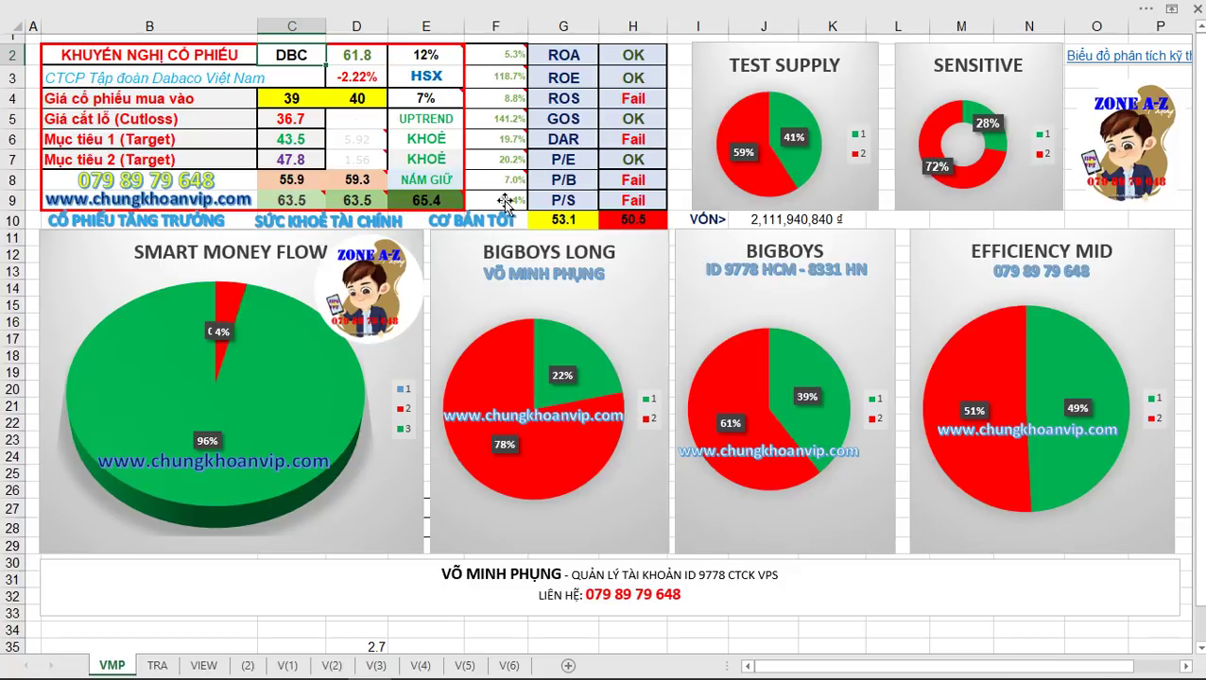
Draw a red box around DBC's VỐN> amount on the VMP sheet, and clear the mark.
mouse_move(500, 181)
drag(741, 209, 856, 229)
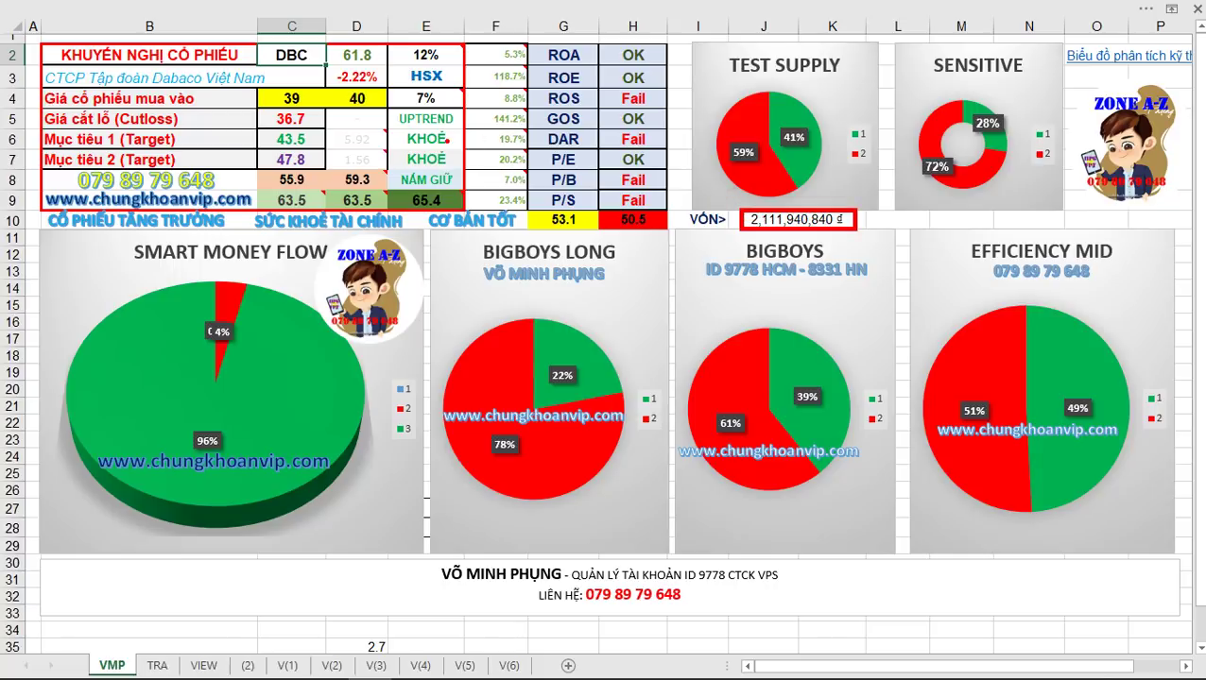
key(Escape)
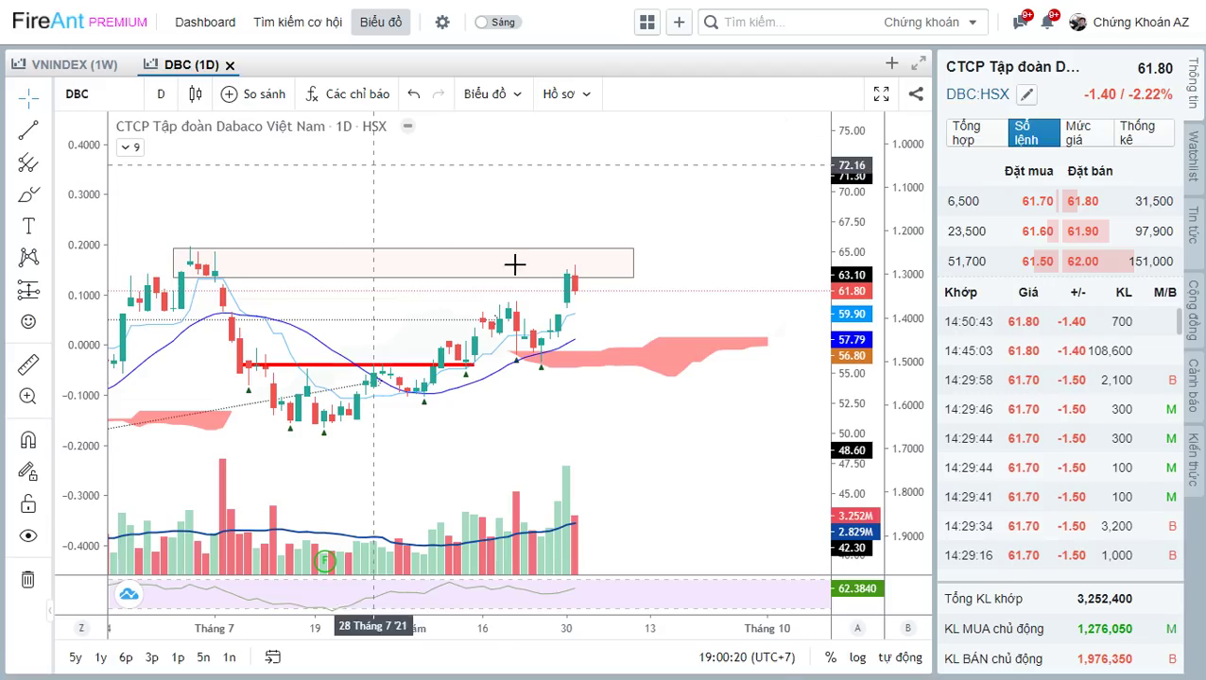
On DBC's FireAnt chart, sketch a falling arrow to a circled zone near 60 and a rising arrow to a circled 65, and clear the marks.
scroll(458, 283, down, 5)
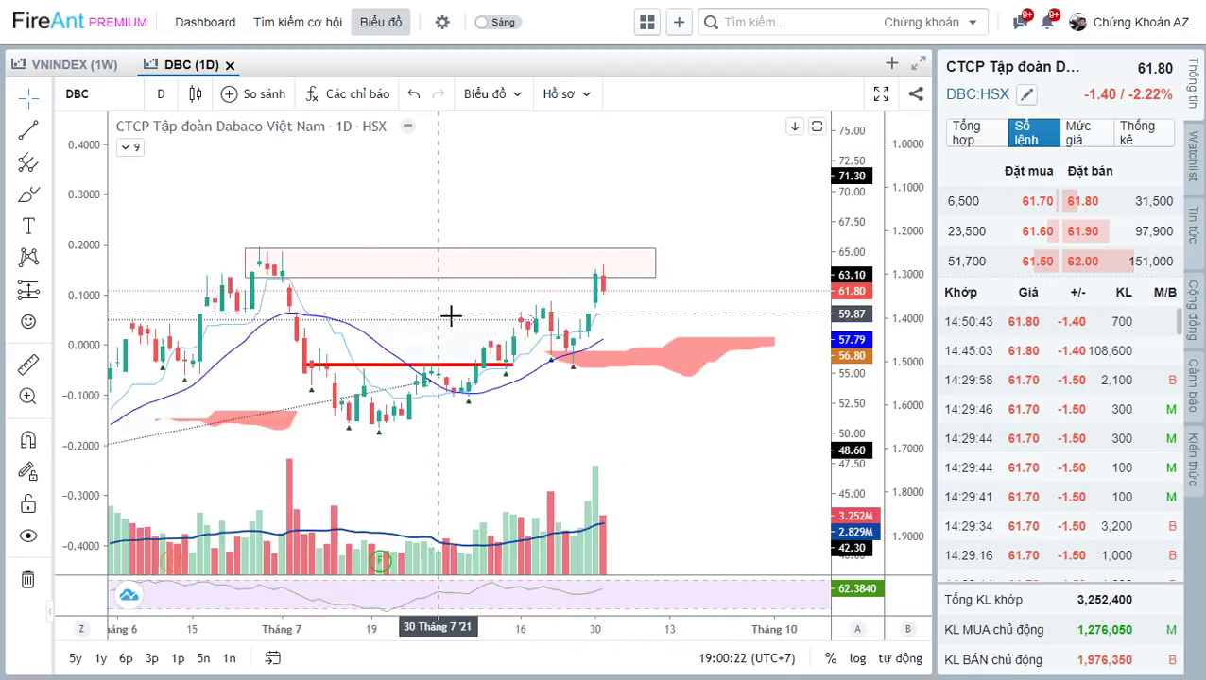
scroll(458, 312, up, 5)
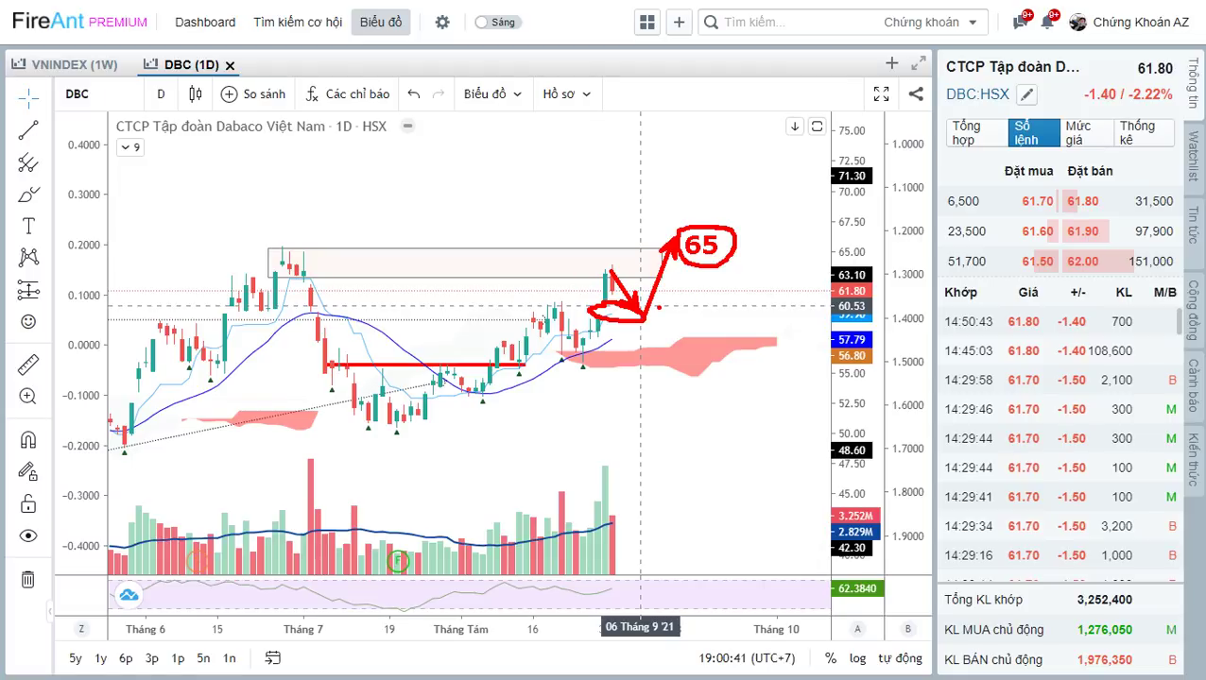
drag(654, 304, 578, 268)
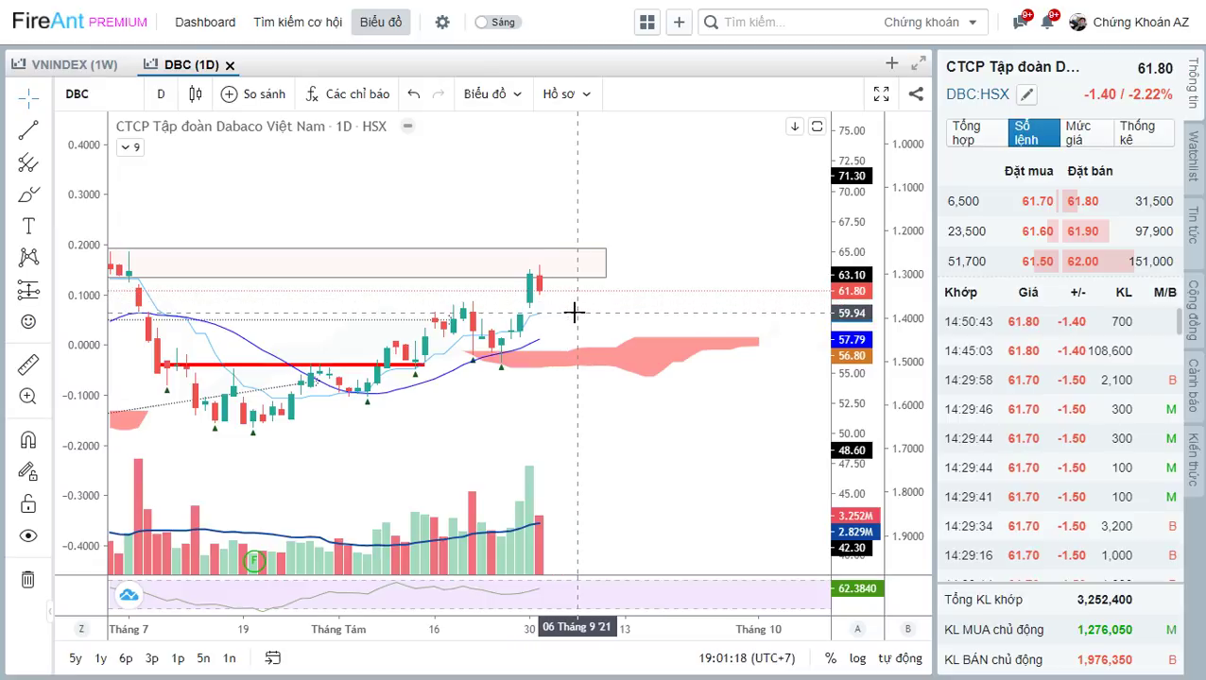
scroll(574, 312, up, 2)
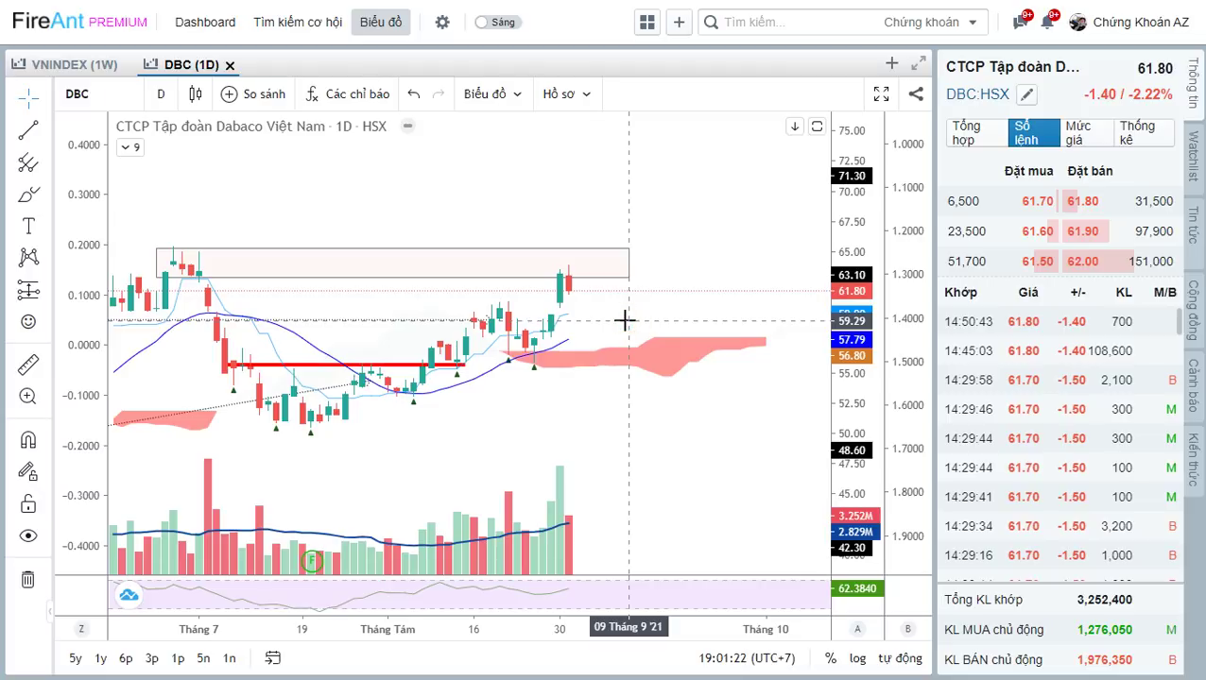
Return to the YouTube Studio comments, and switch to the stock course promotion slide.
key(alt+Tab)
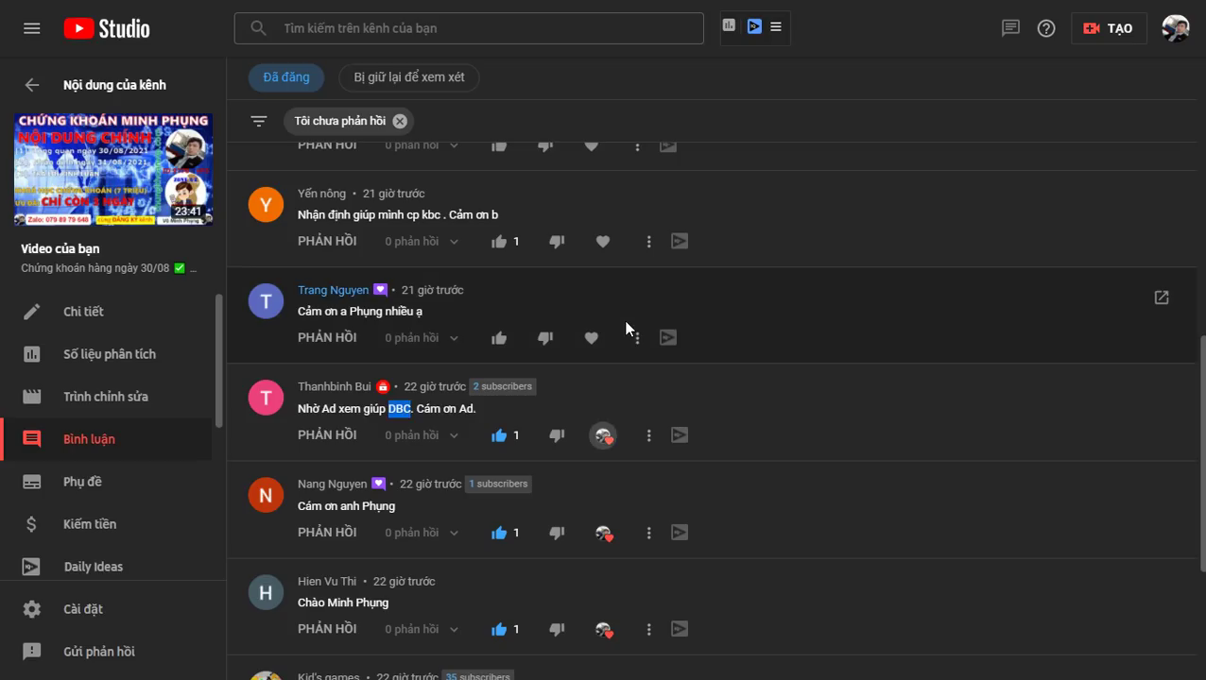
key(alt+Tab)
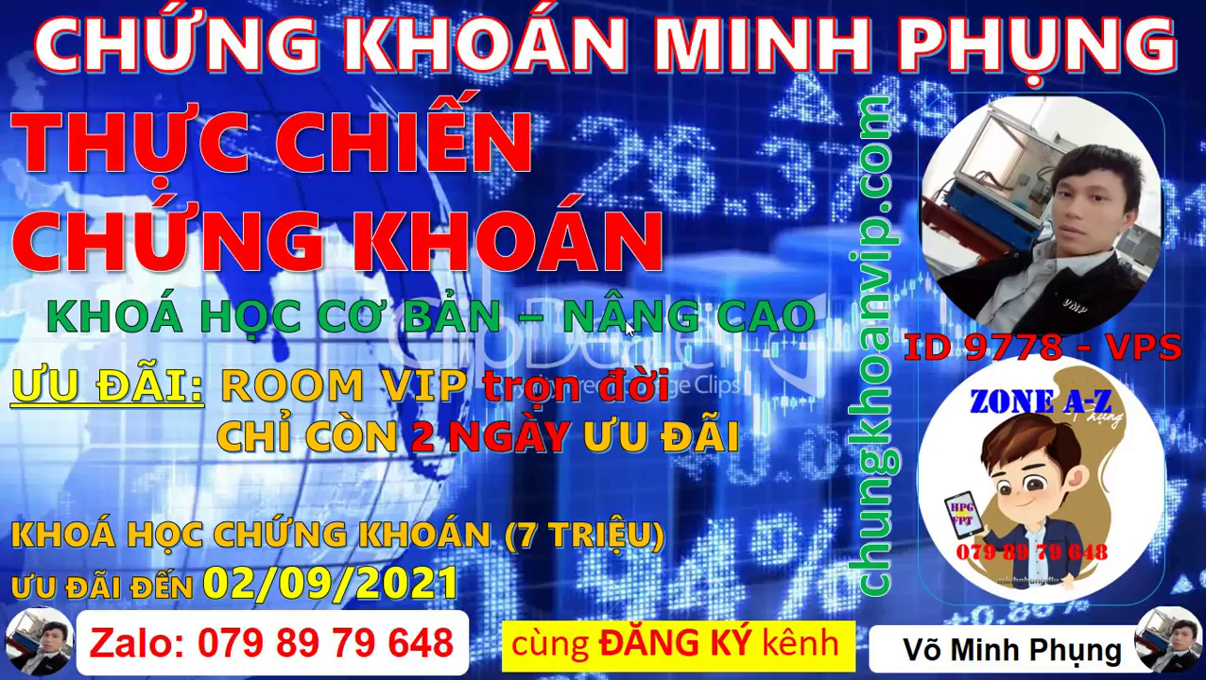